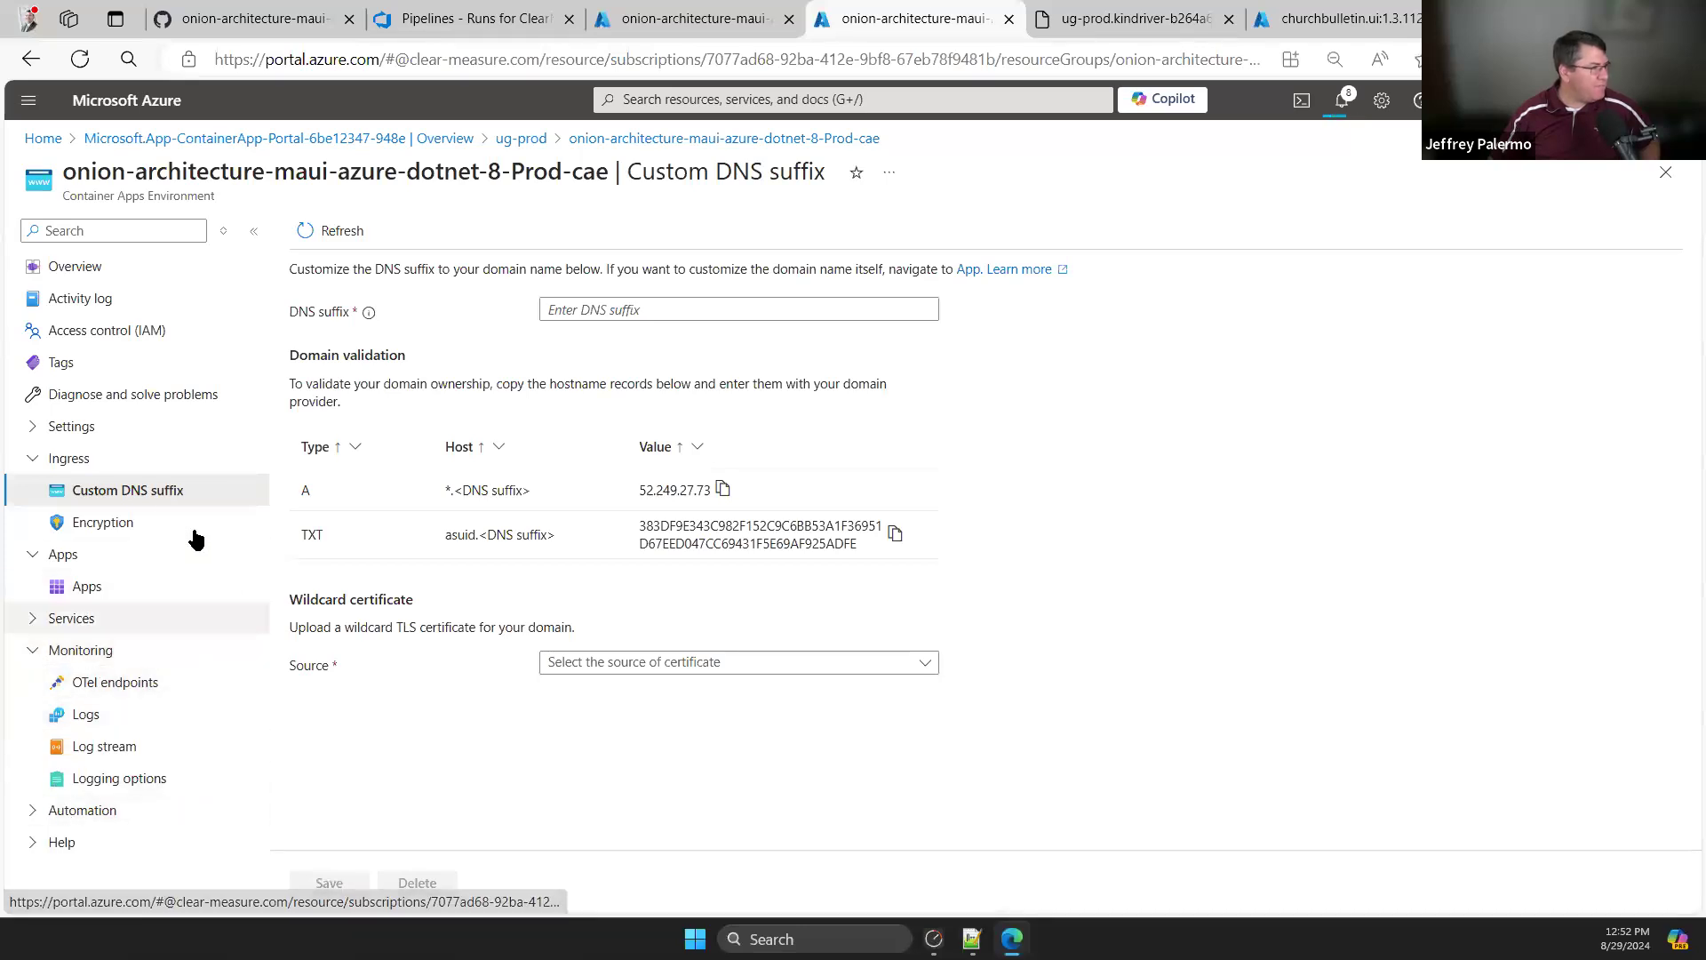
# - Open the ug-prod container app from the environment's apps and copy its application URL
pyautogui.click(87, 589)
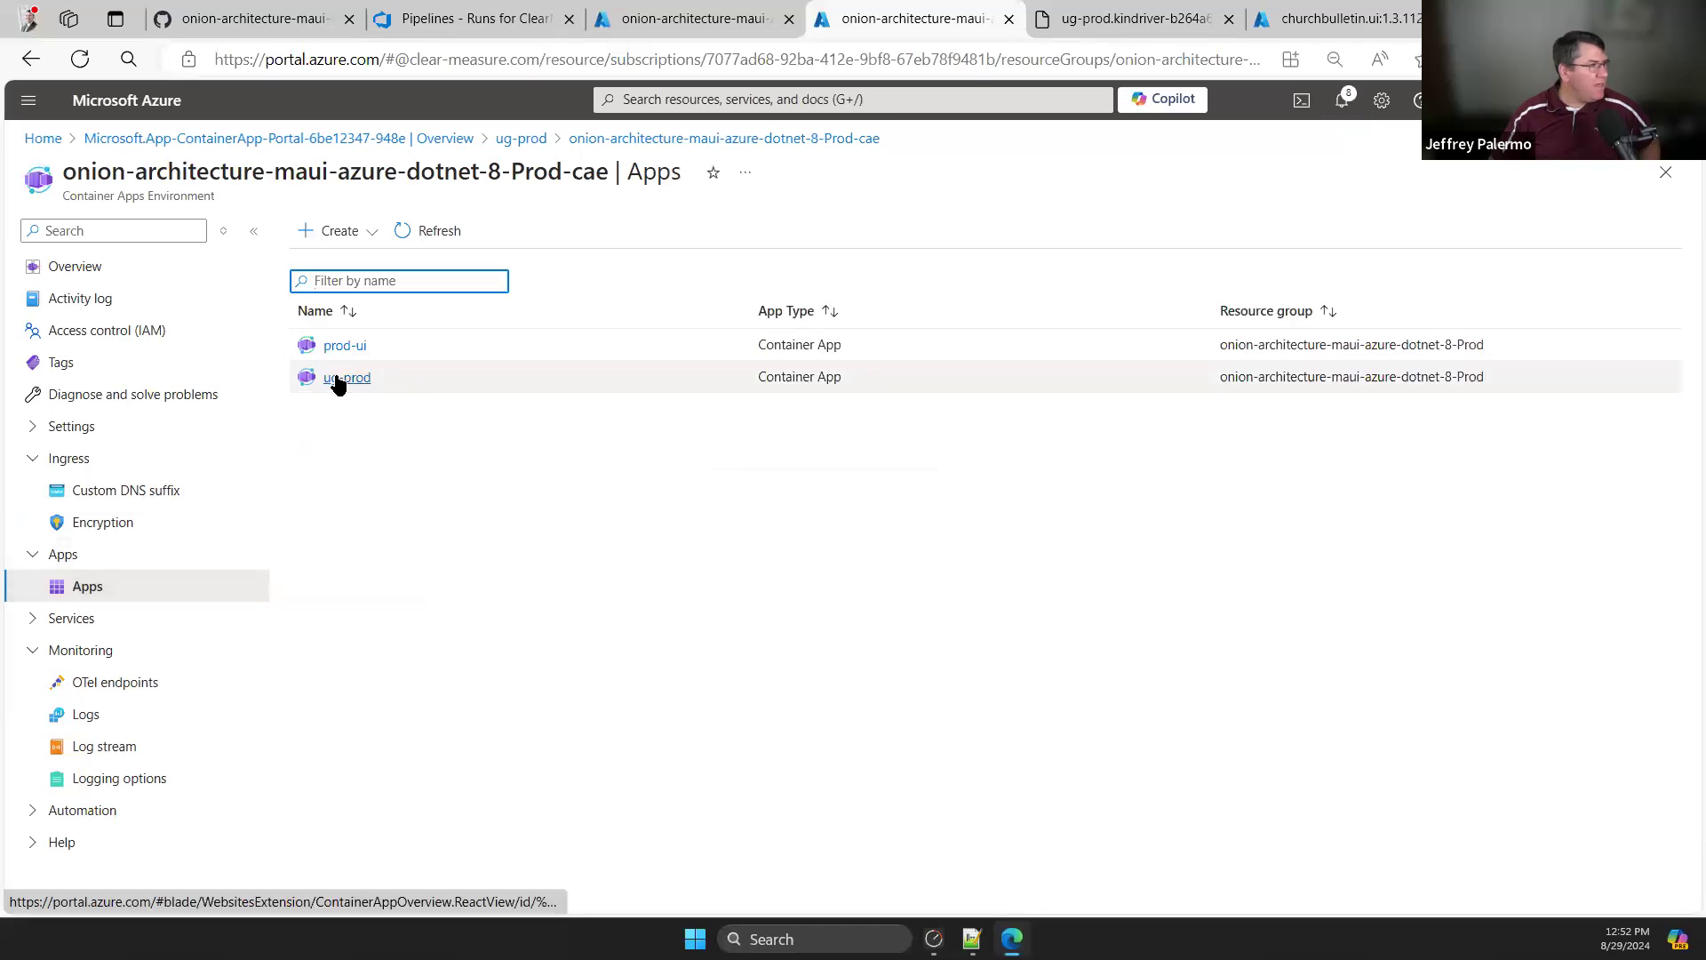
pyautogui.click(342, 377)
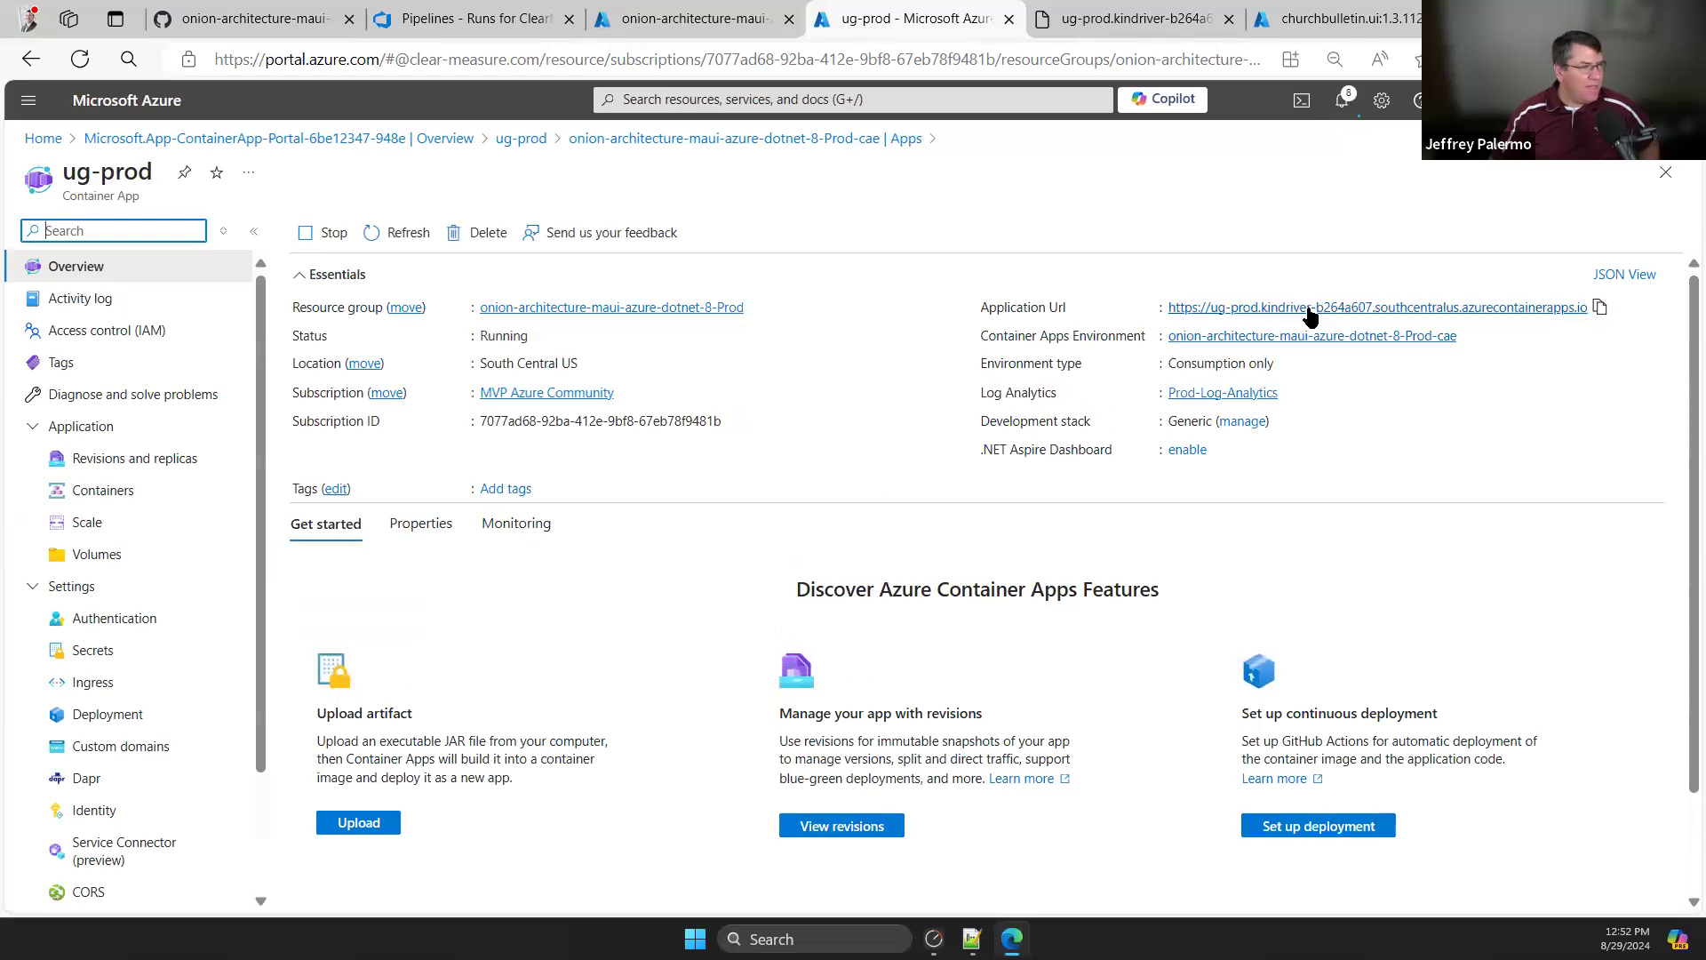
pyautogui.click(1597, 308)
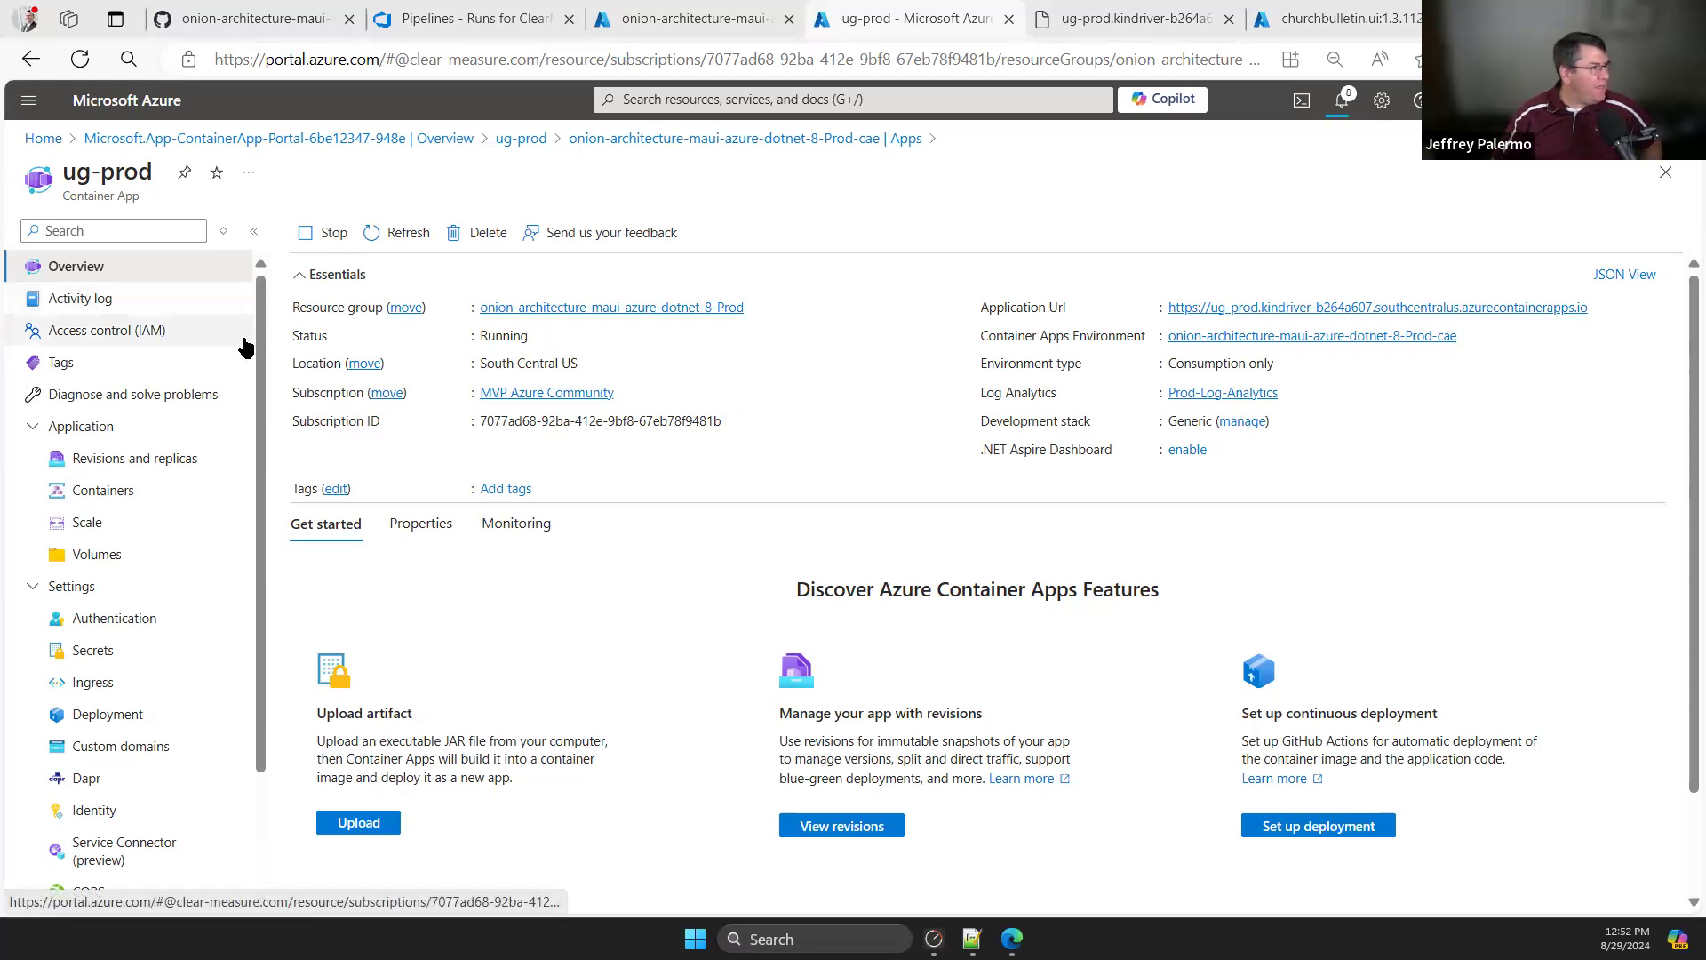
# - Reload the ug-prod app's version page to check which build is deployed
pyautogui.scroll(-1, 249, 351)
pyautogui.scroll(-1, 265, 398)
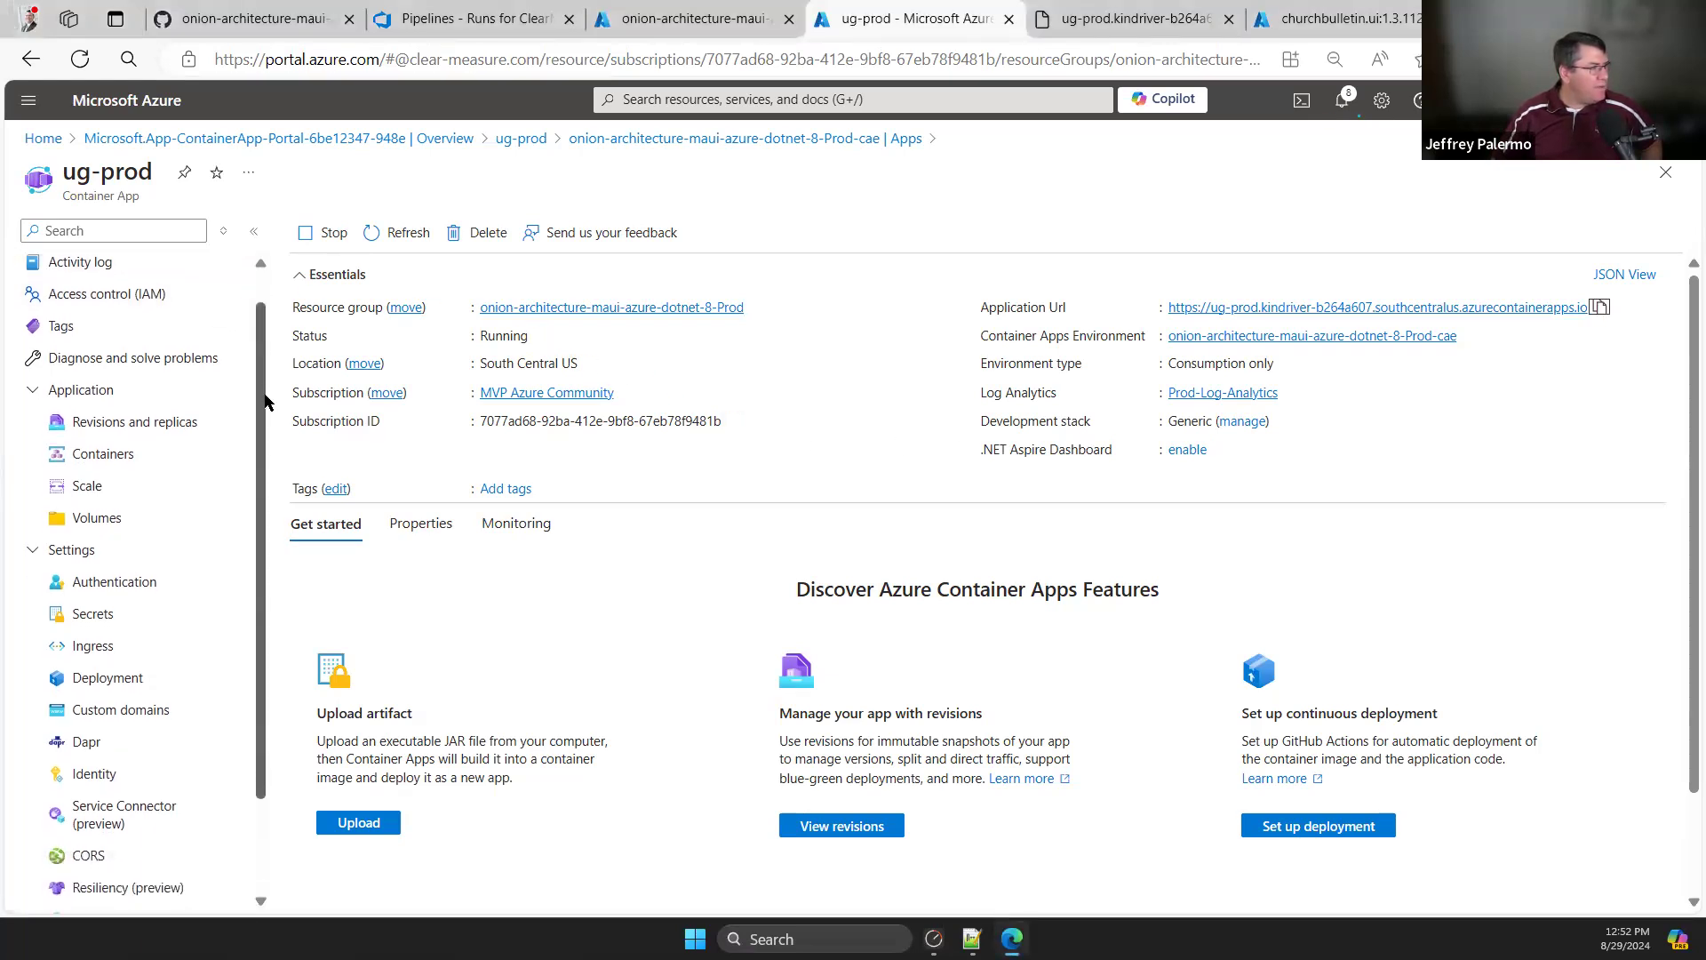
pyautogui.click(1057, 18)
pyautogui.click(381, 149)
pyautogui.click(78, 60)
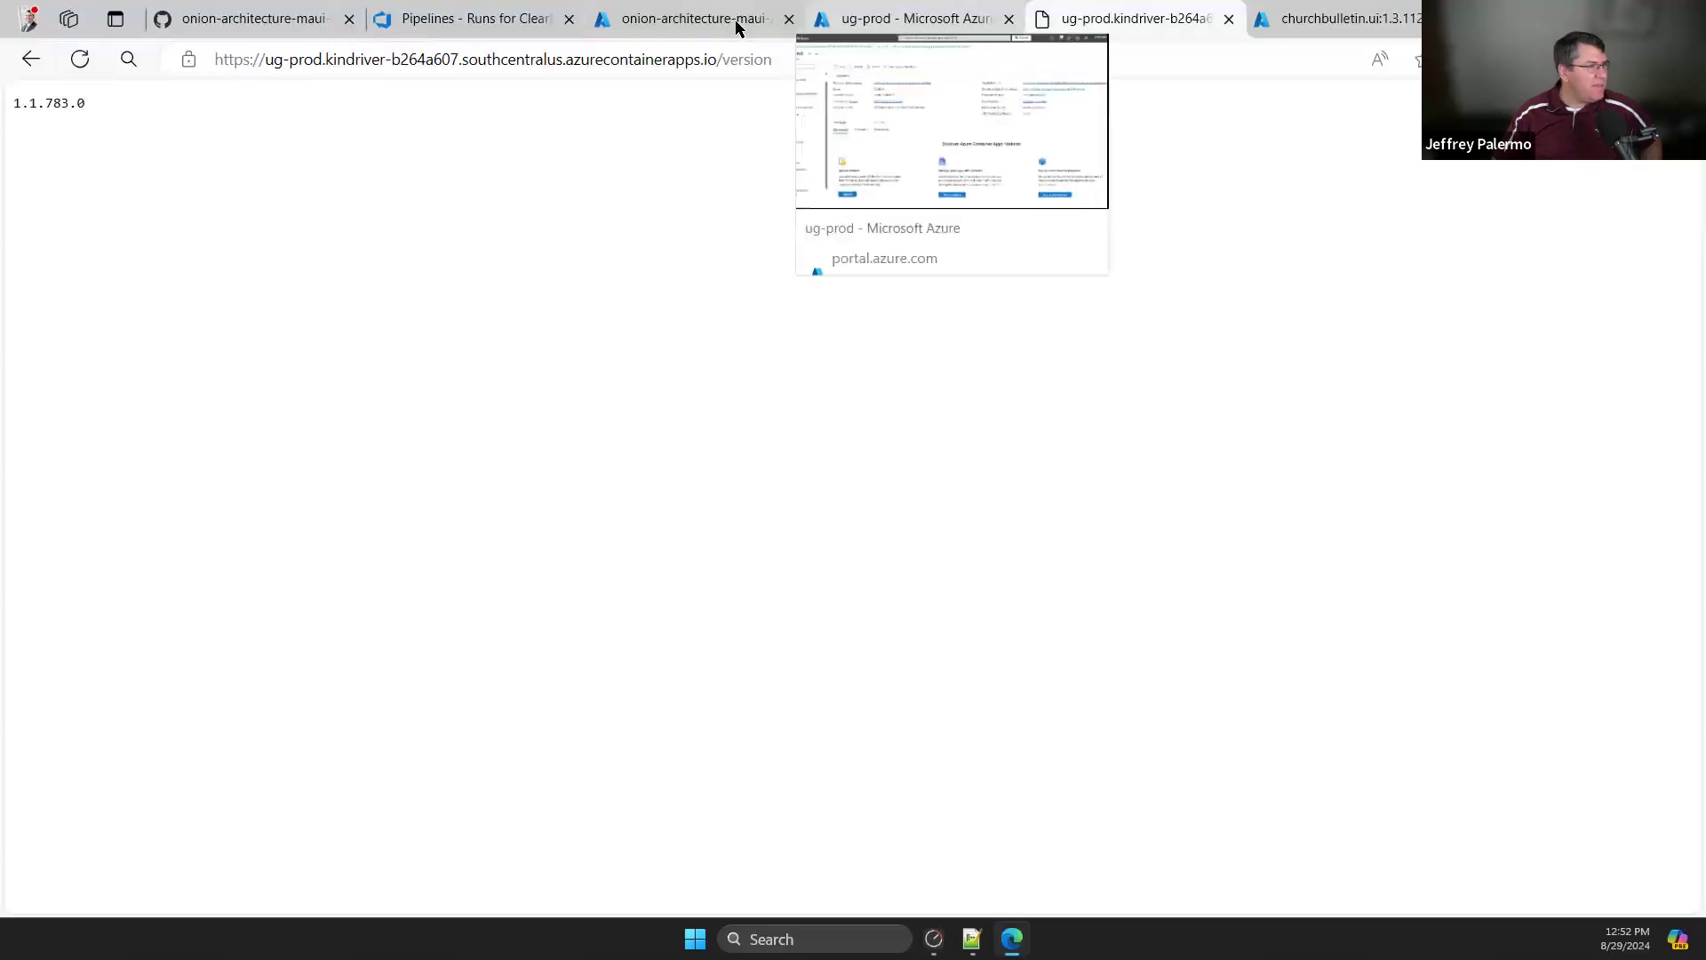
# - Inspect the details of ug-prod's active revision in the Azure portal and close them
pyautogui.click(840, 18)
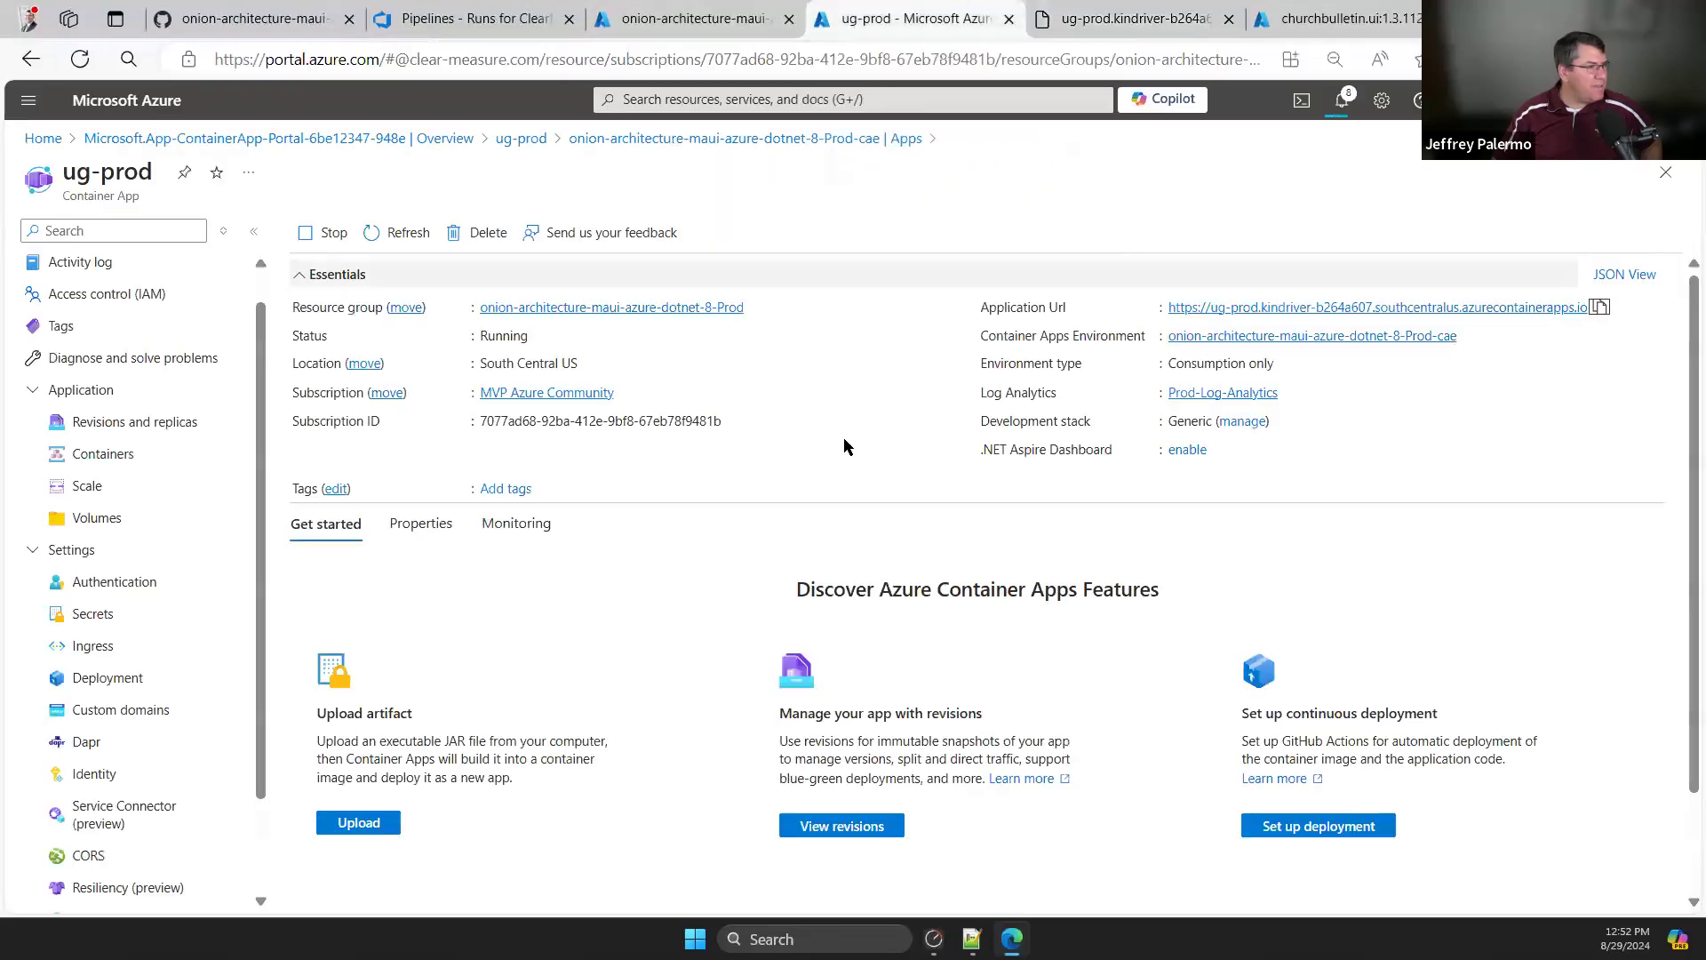
pyautogui.click(68, 427)
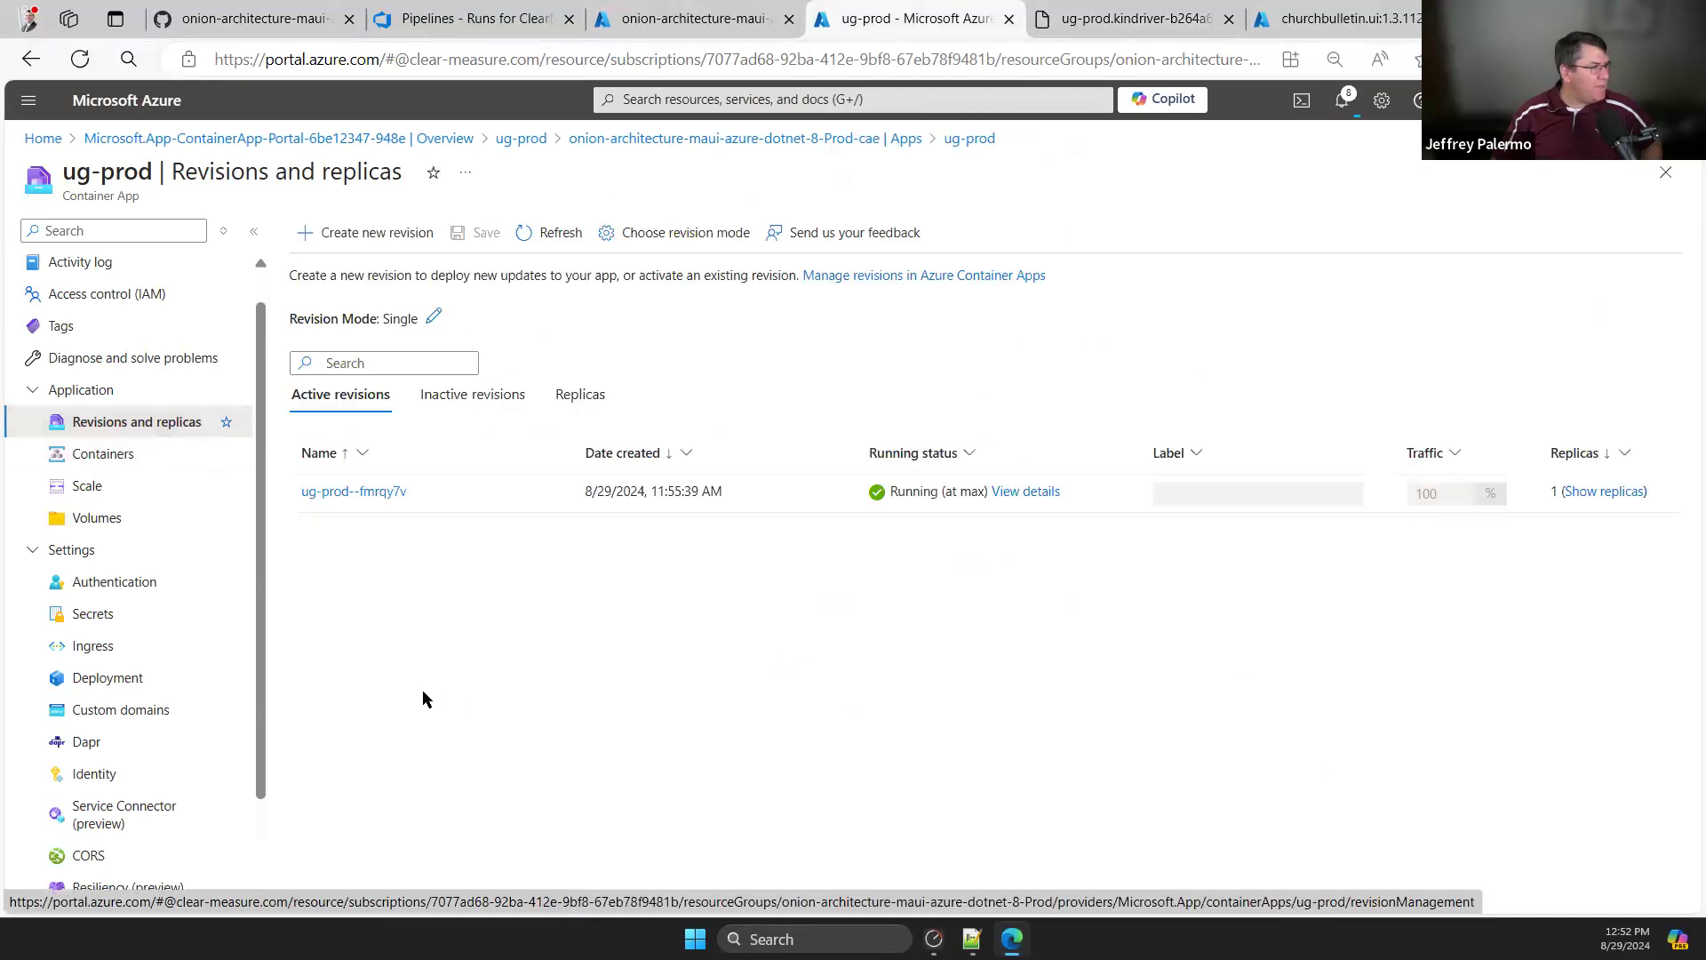
pyautogui.click(317, 496)
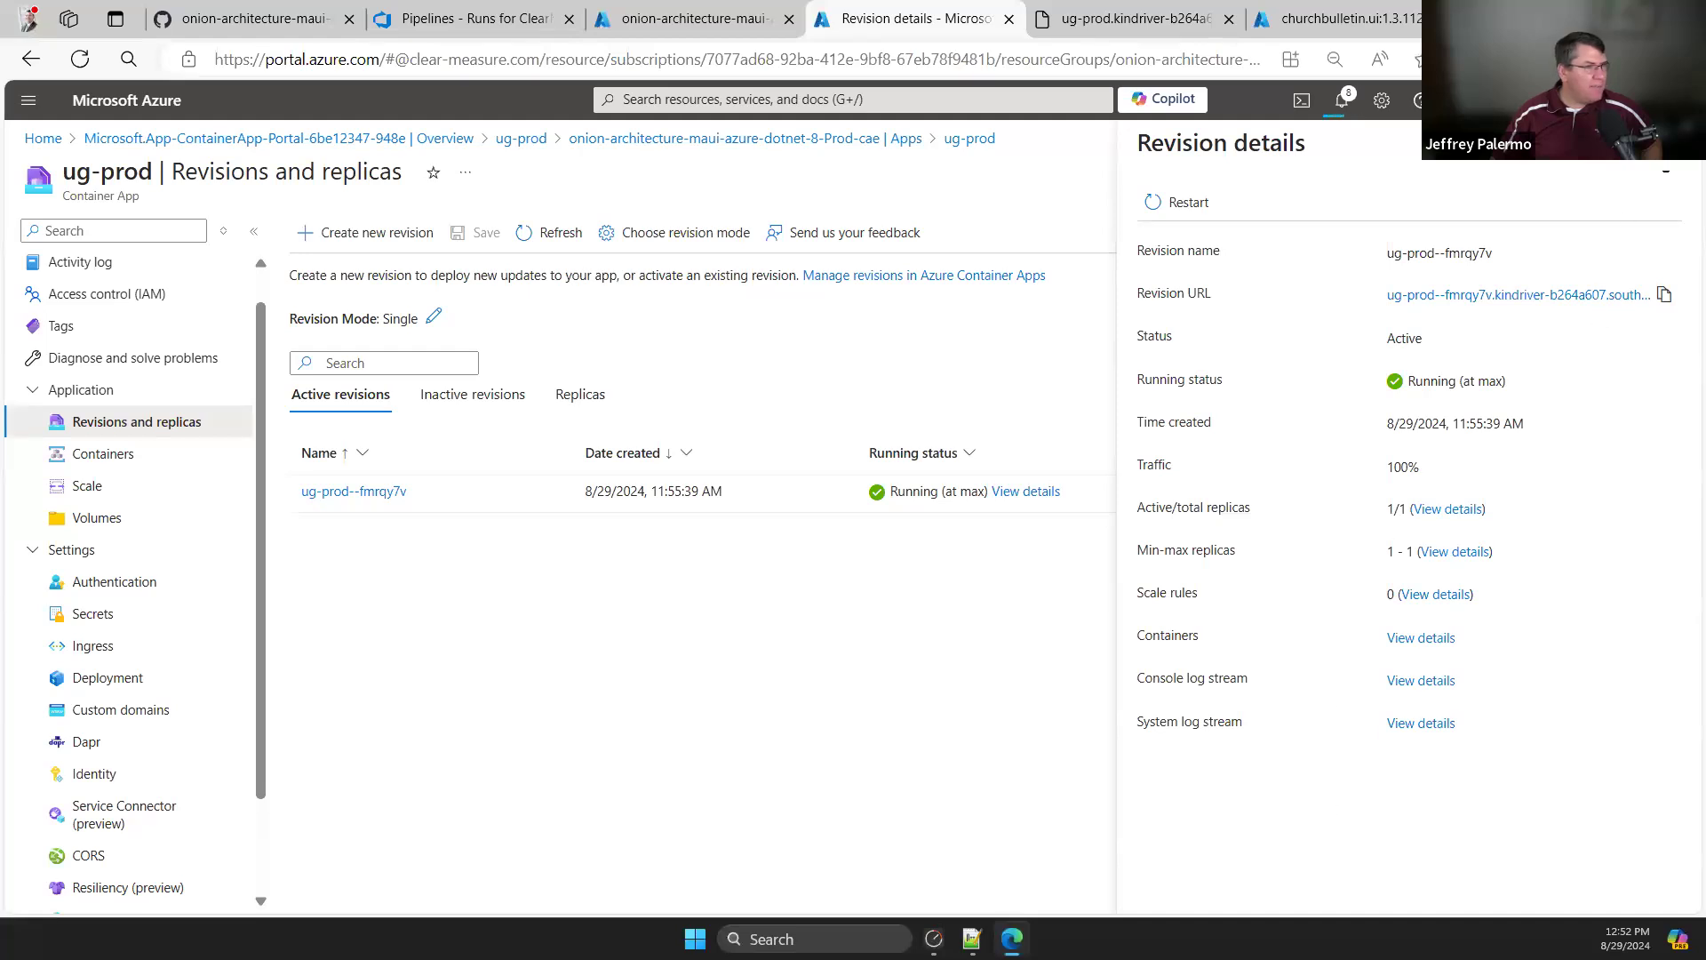
pyautogui.click(1665, 171)
# - Start a new revision from ug-prod's containers and open the ug-prod container for editing, leaving its registry unchanged
pyautogui.click(84, 453)
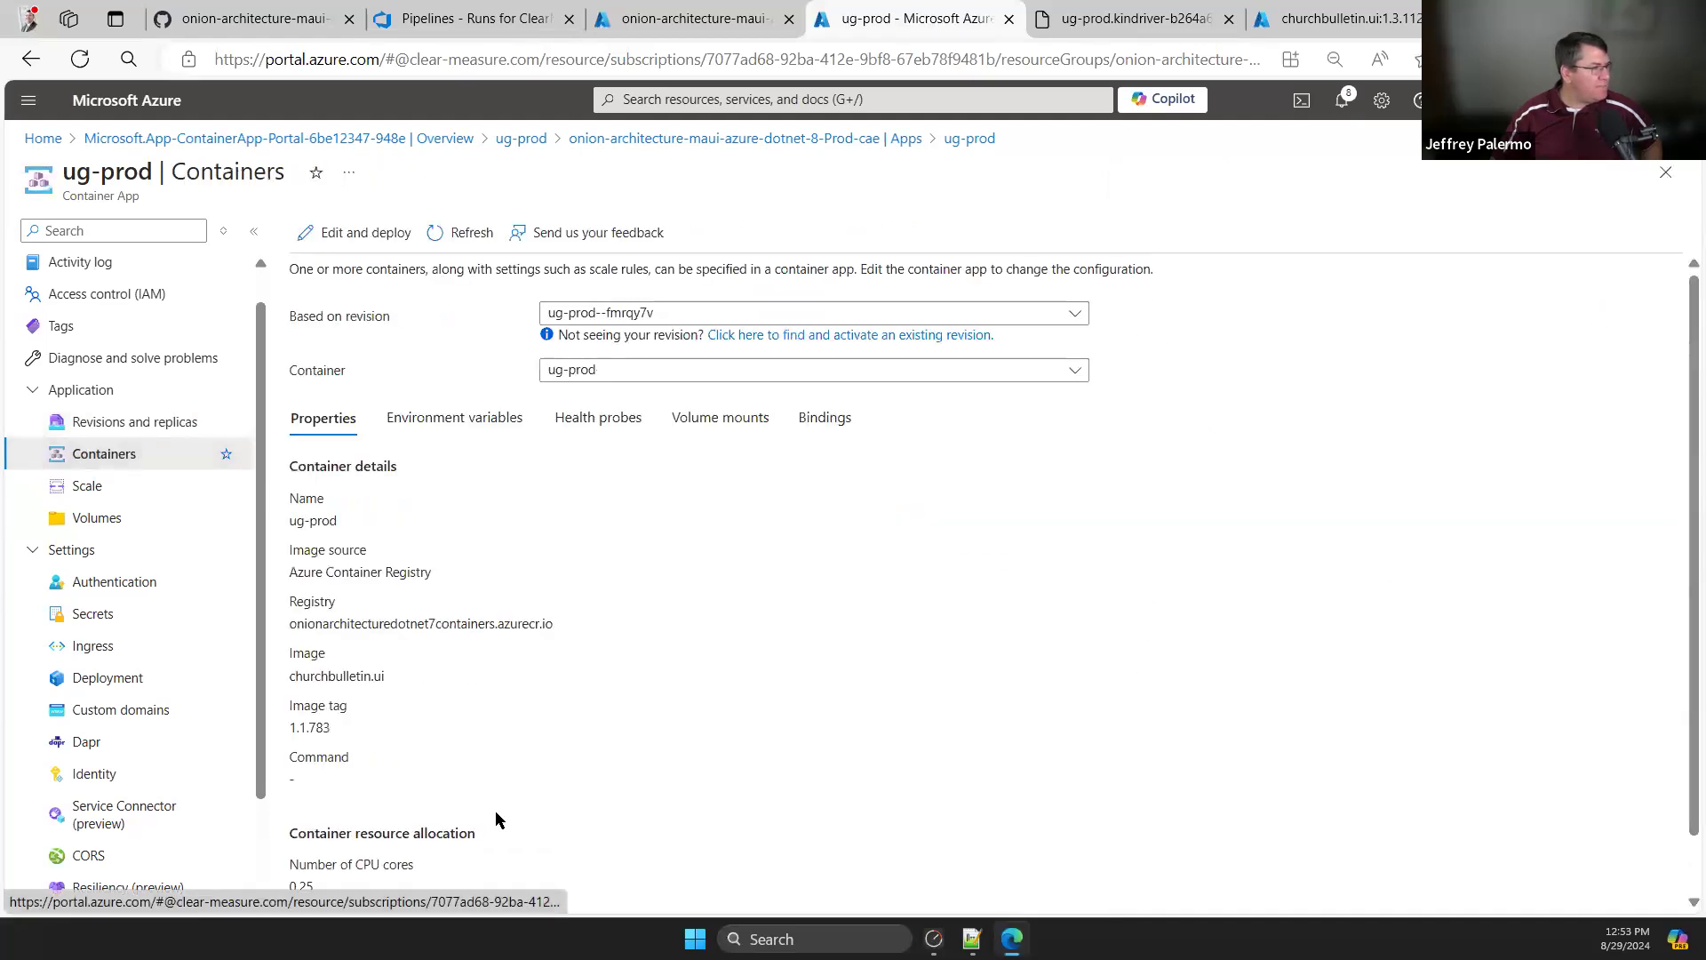
pyautogui.click(333, 233)
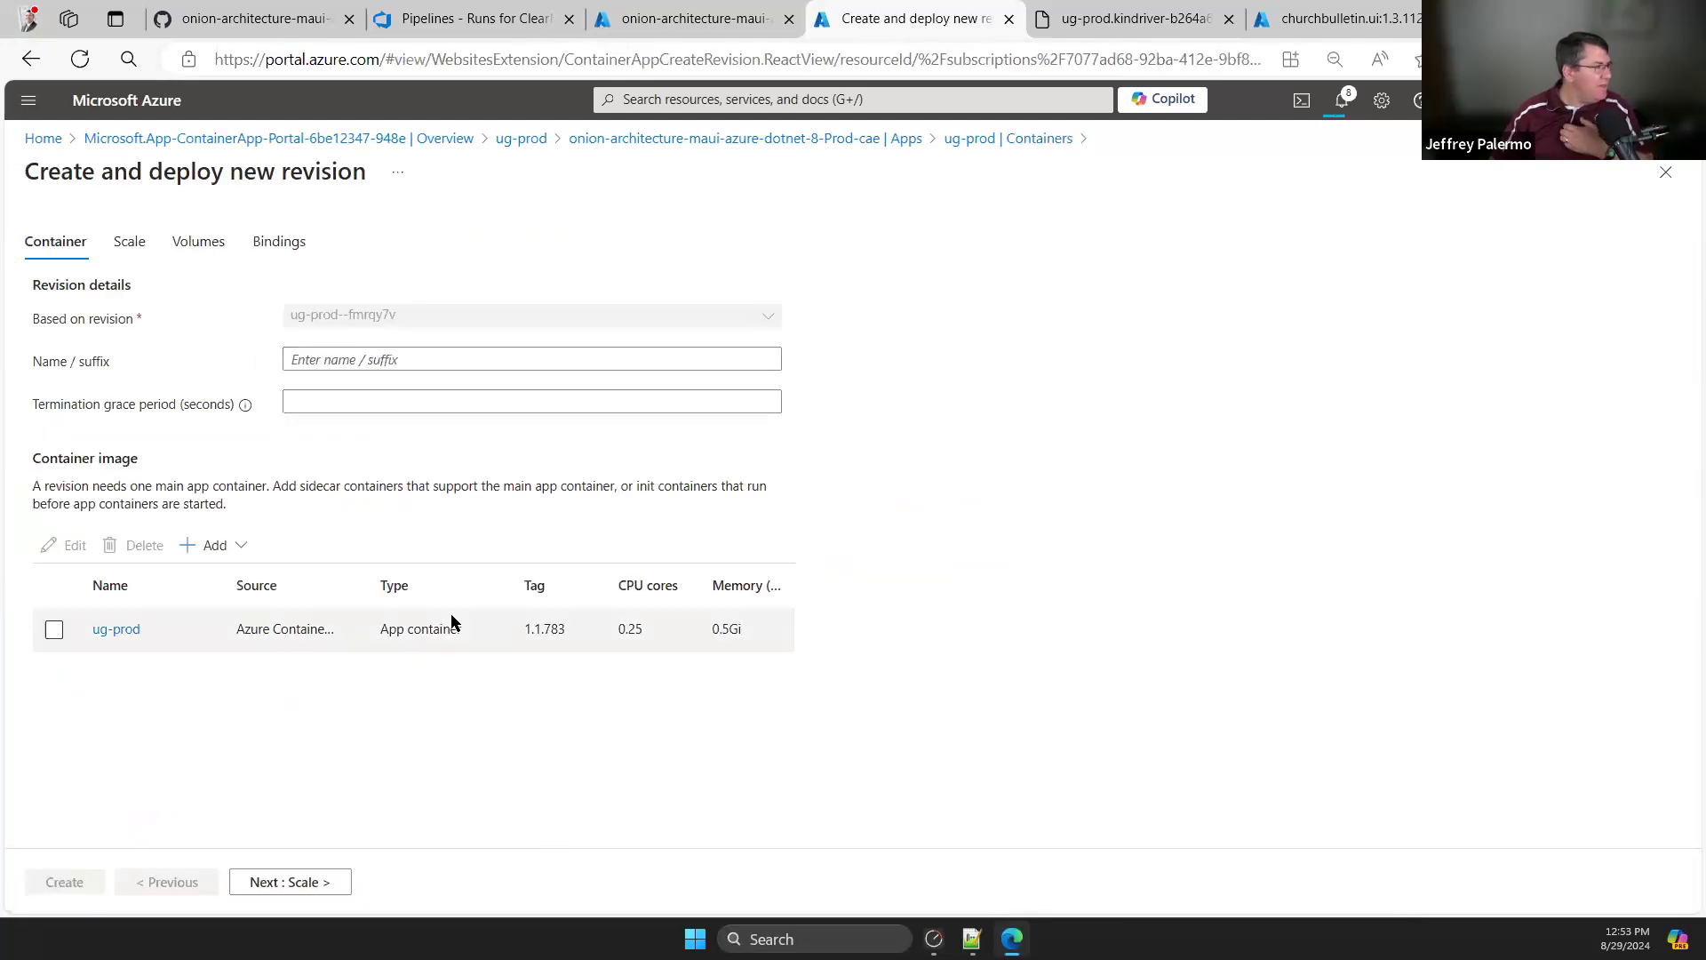
pyautogui.click(117, 629)
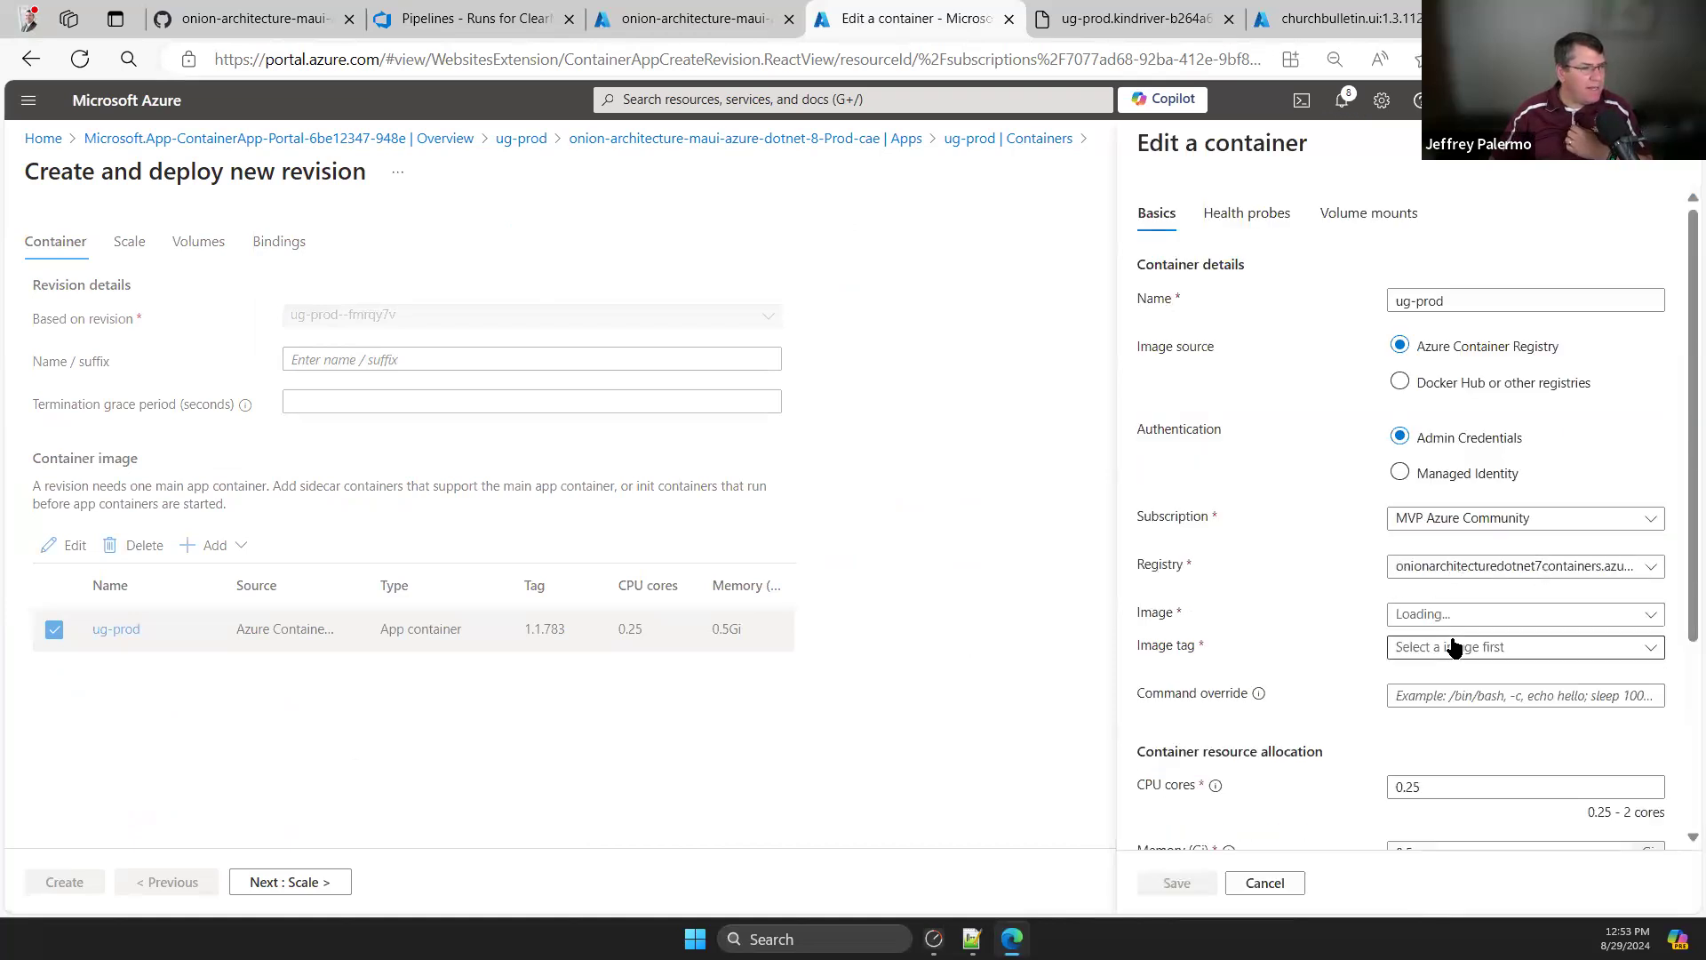
pyautogui.click(1650, 569)
pyautogui.click(1651, 569)
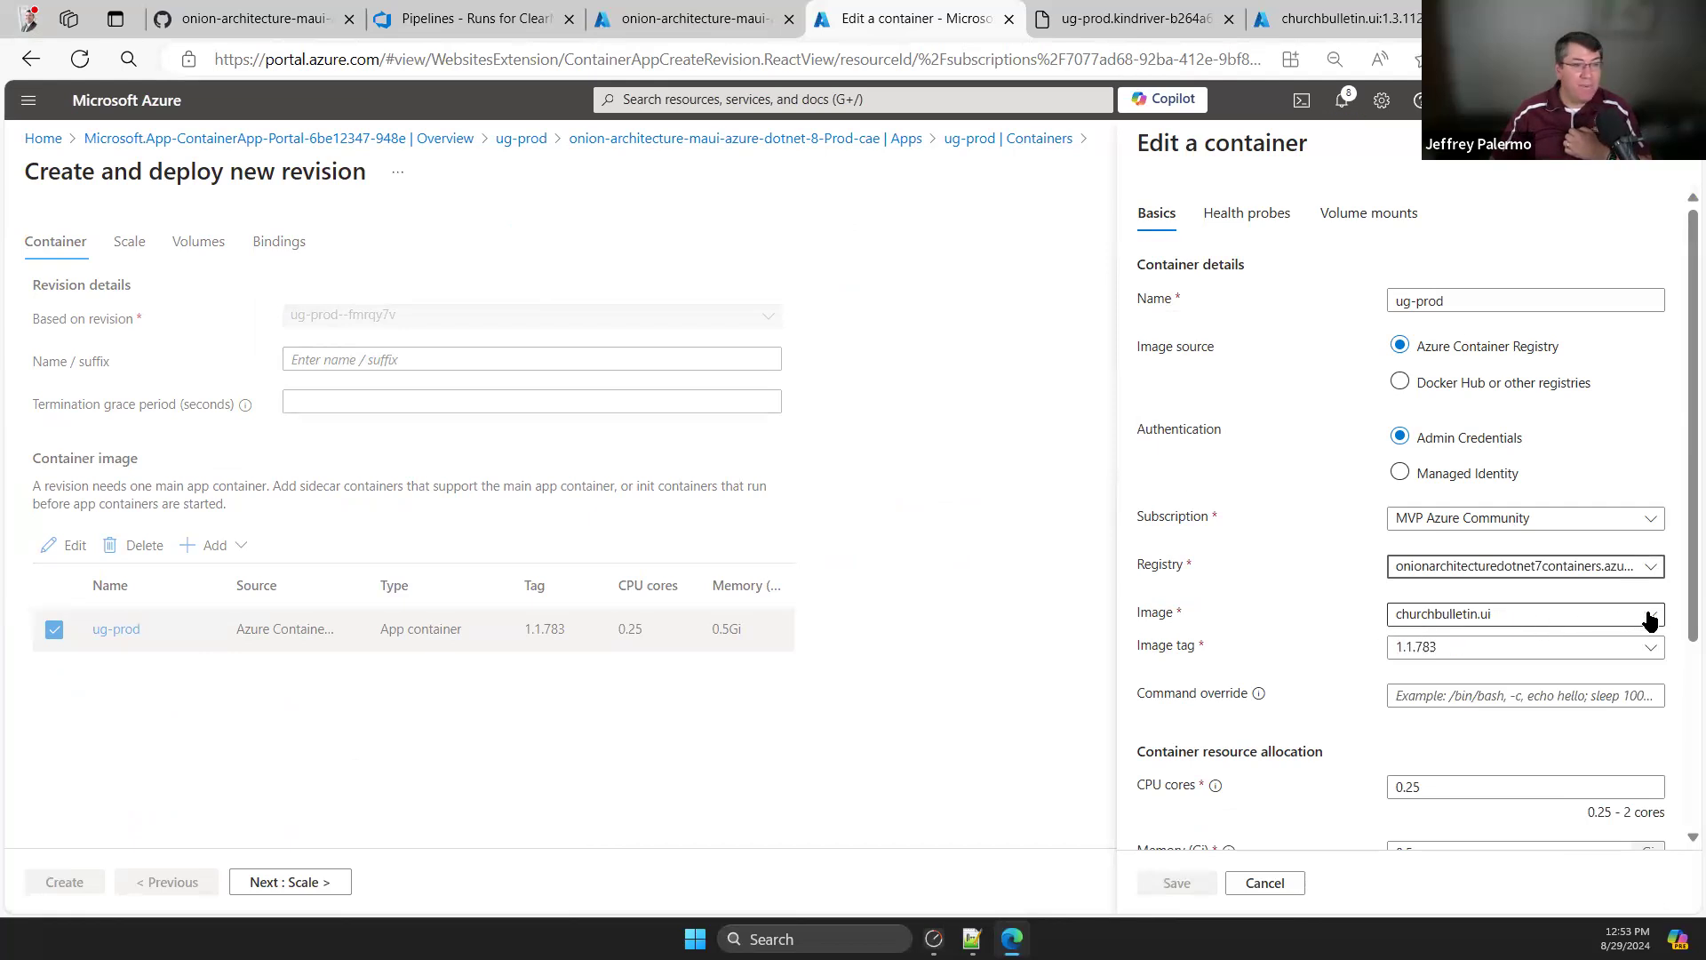
# - Select churchbulletin.ui as the container image and set the image tag to 1.1.782
pyautogui.scroll(-2, 1682, 613)
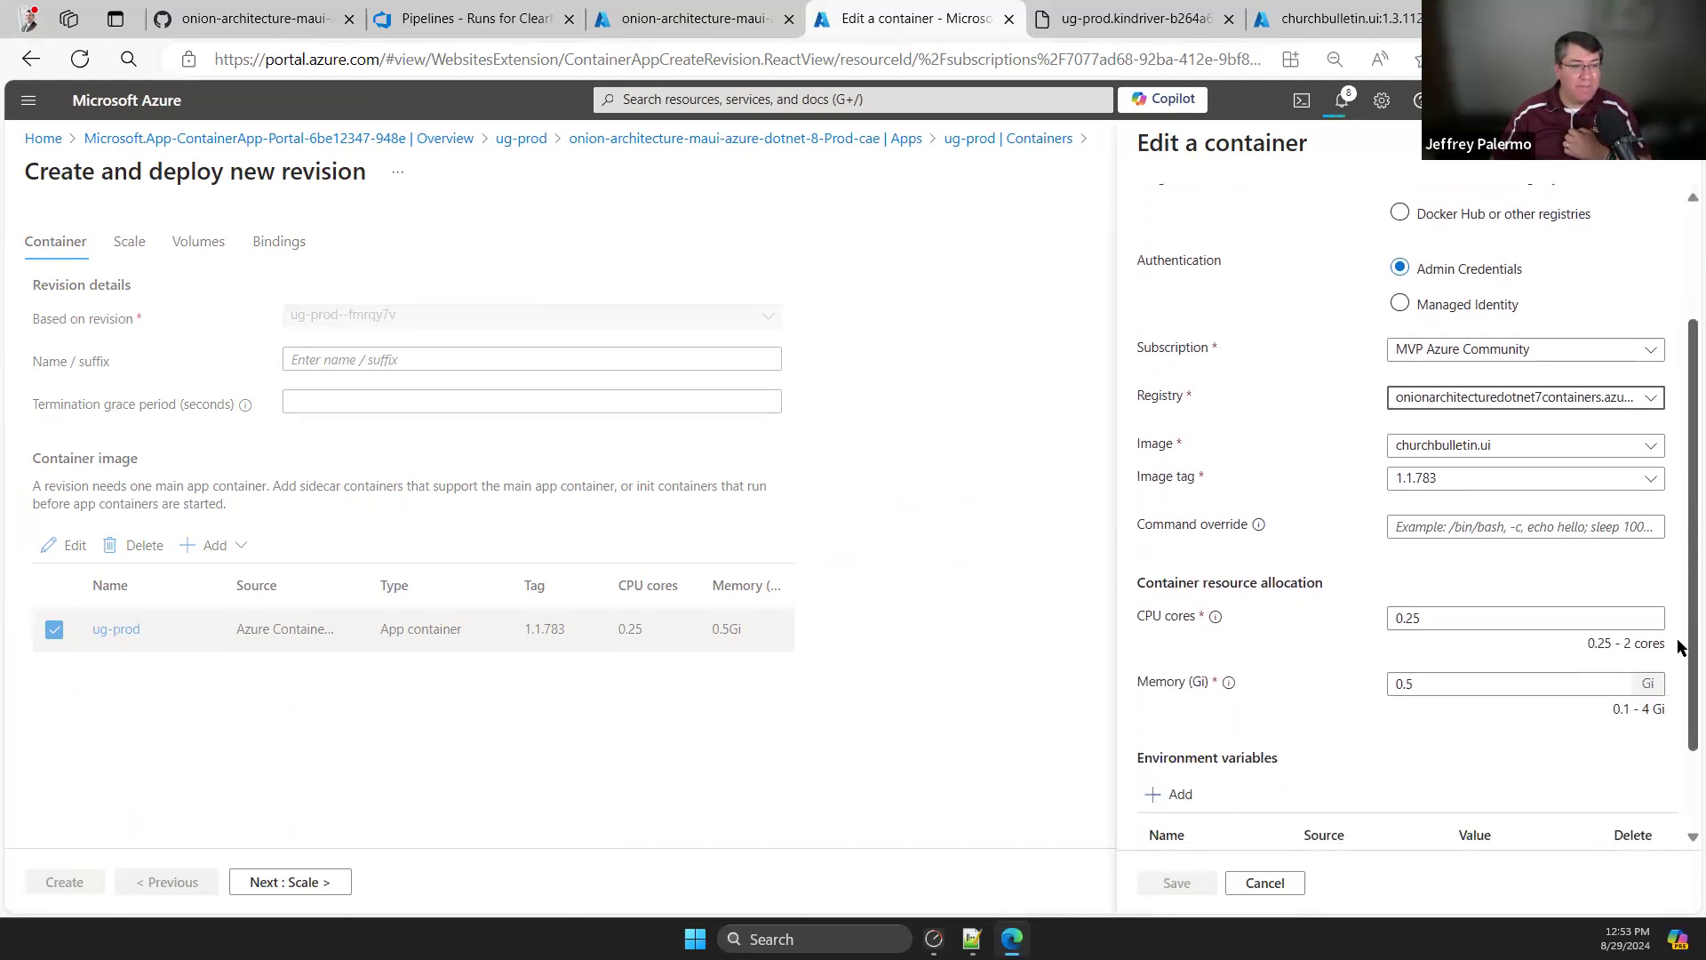
pyautogui.moveTo(1175, 449); pyautogui.dragTo(1133, 445)
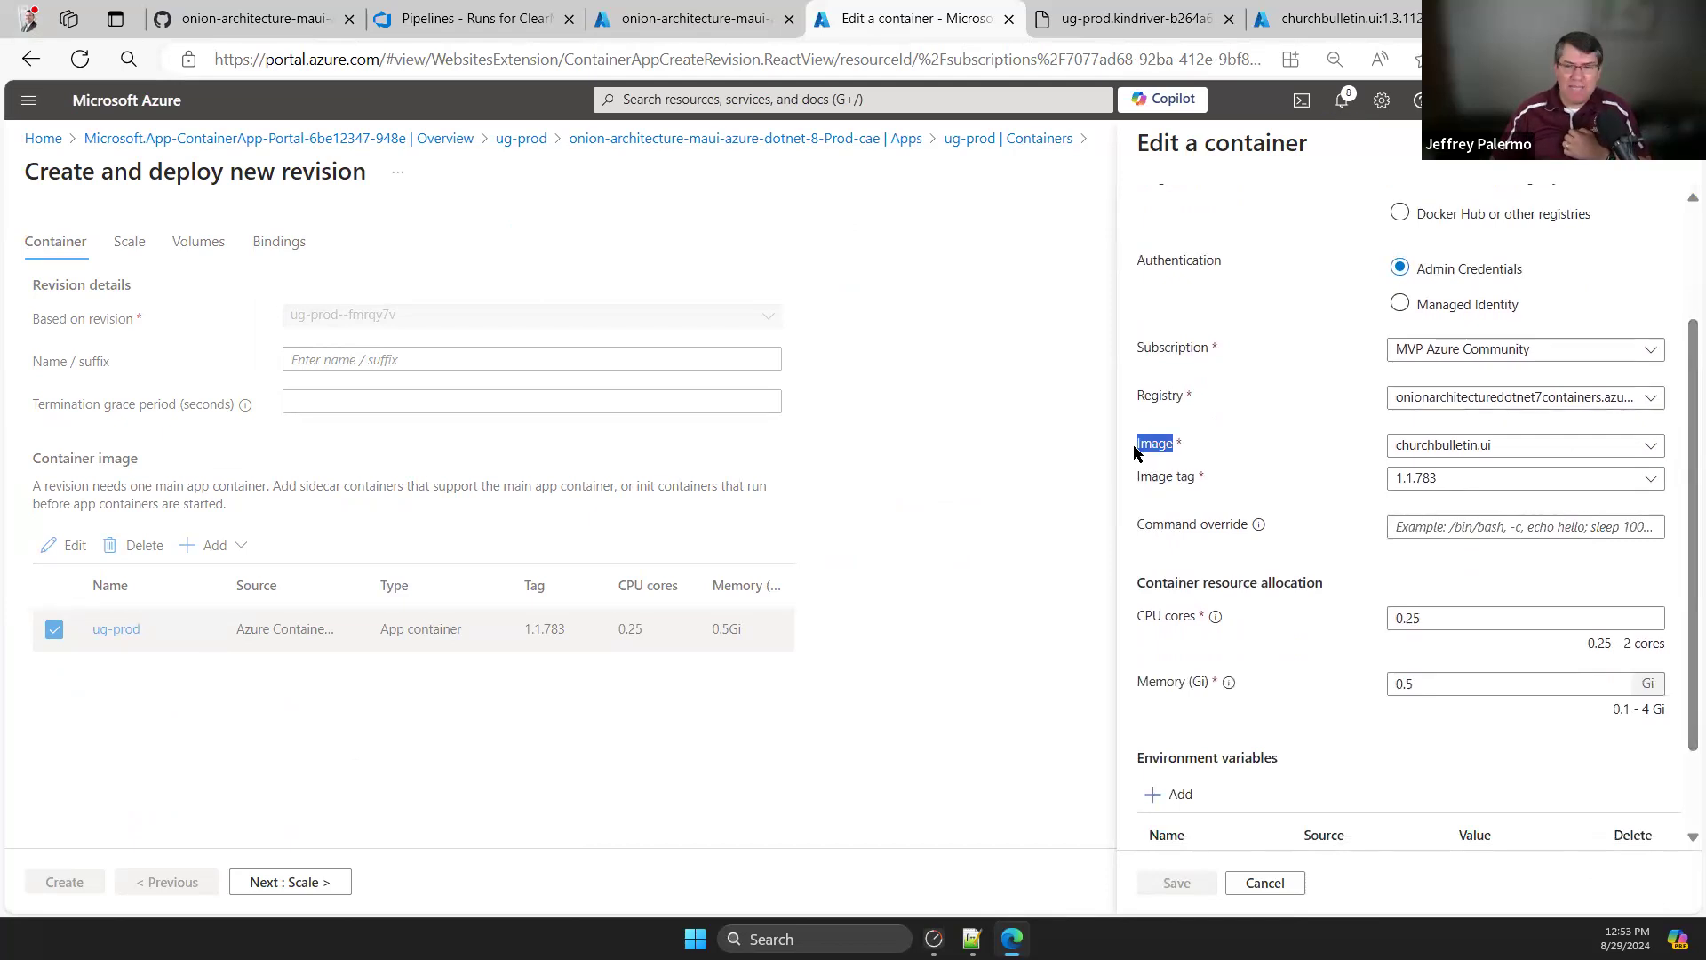
pyautogui.click(1653, 453)
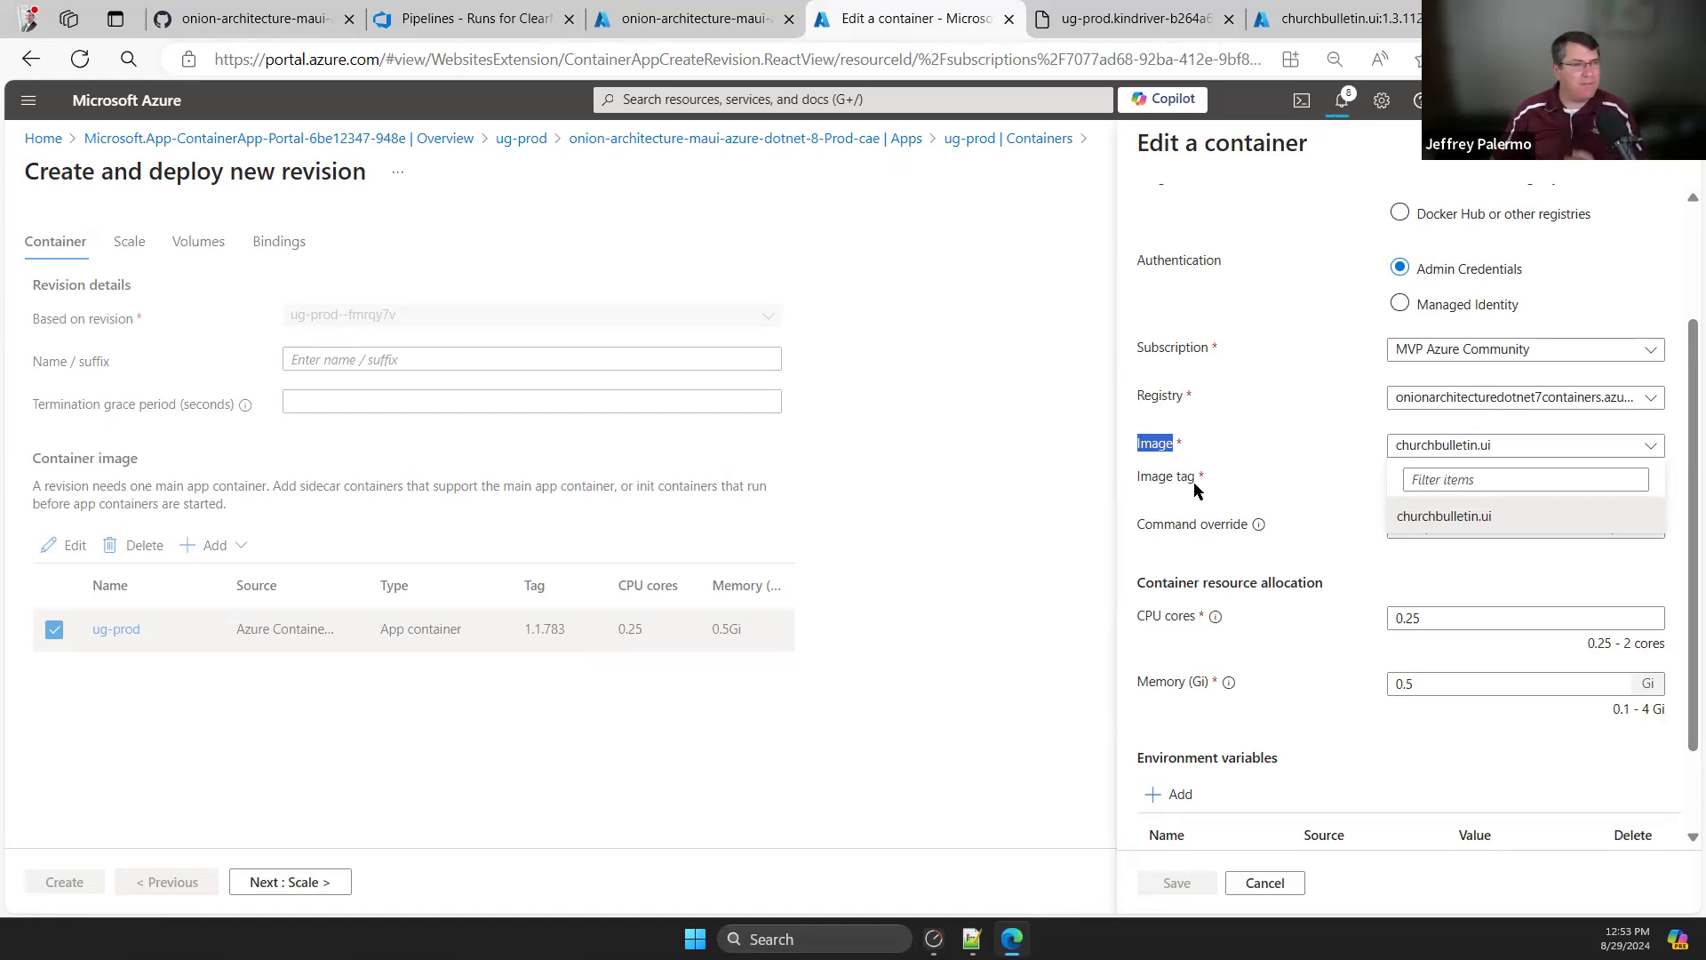
pyautogui.click(1443, 516)
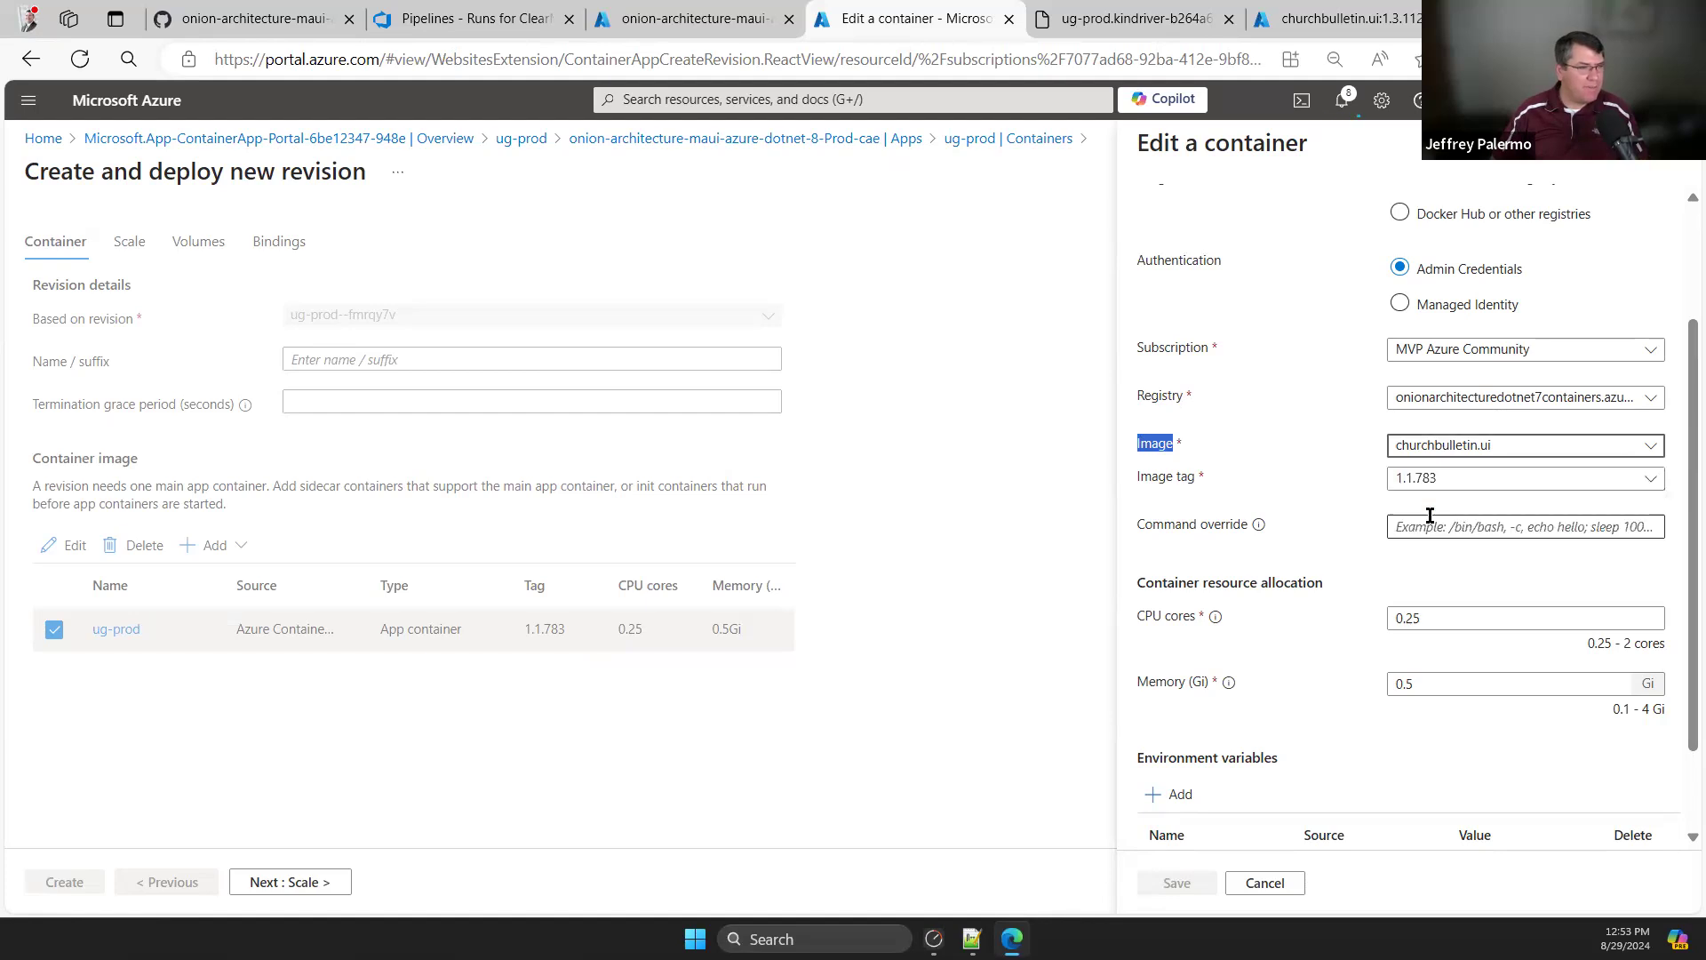
pyautogui.click(1652, 484)
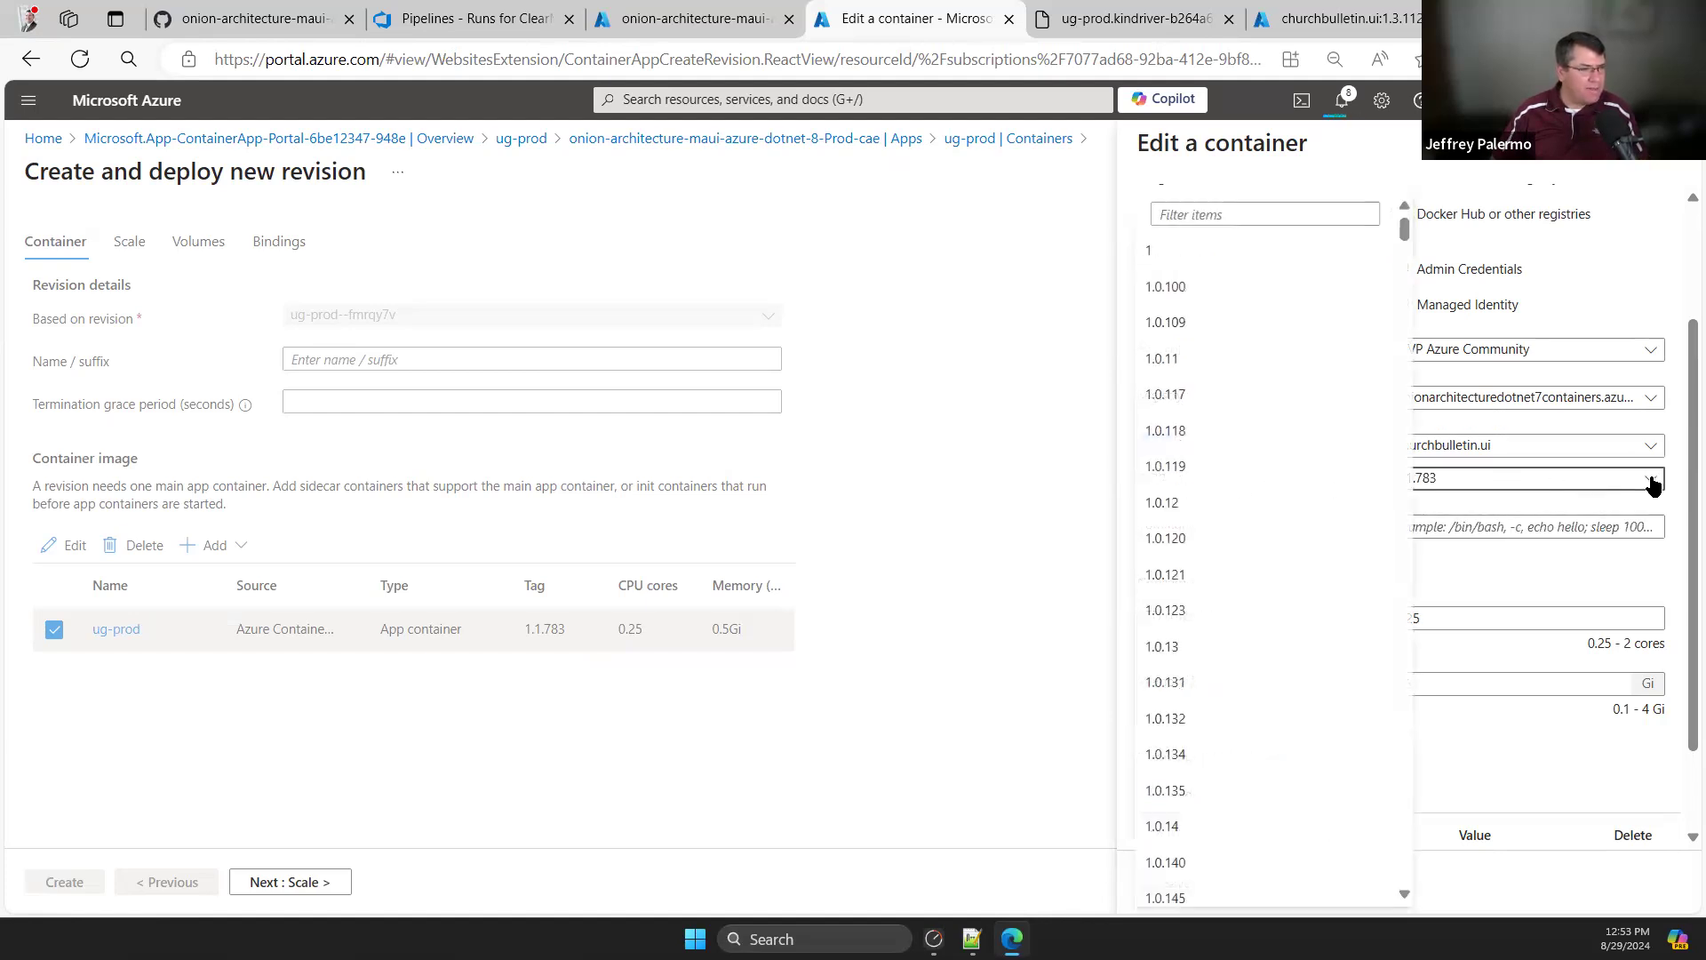
pyautogui.click(1185, 513)
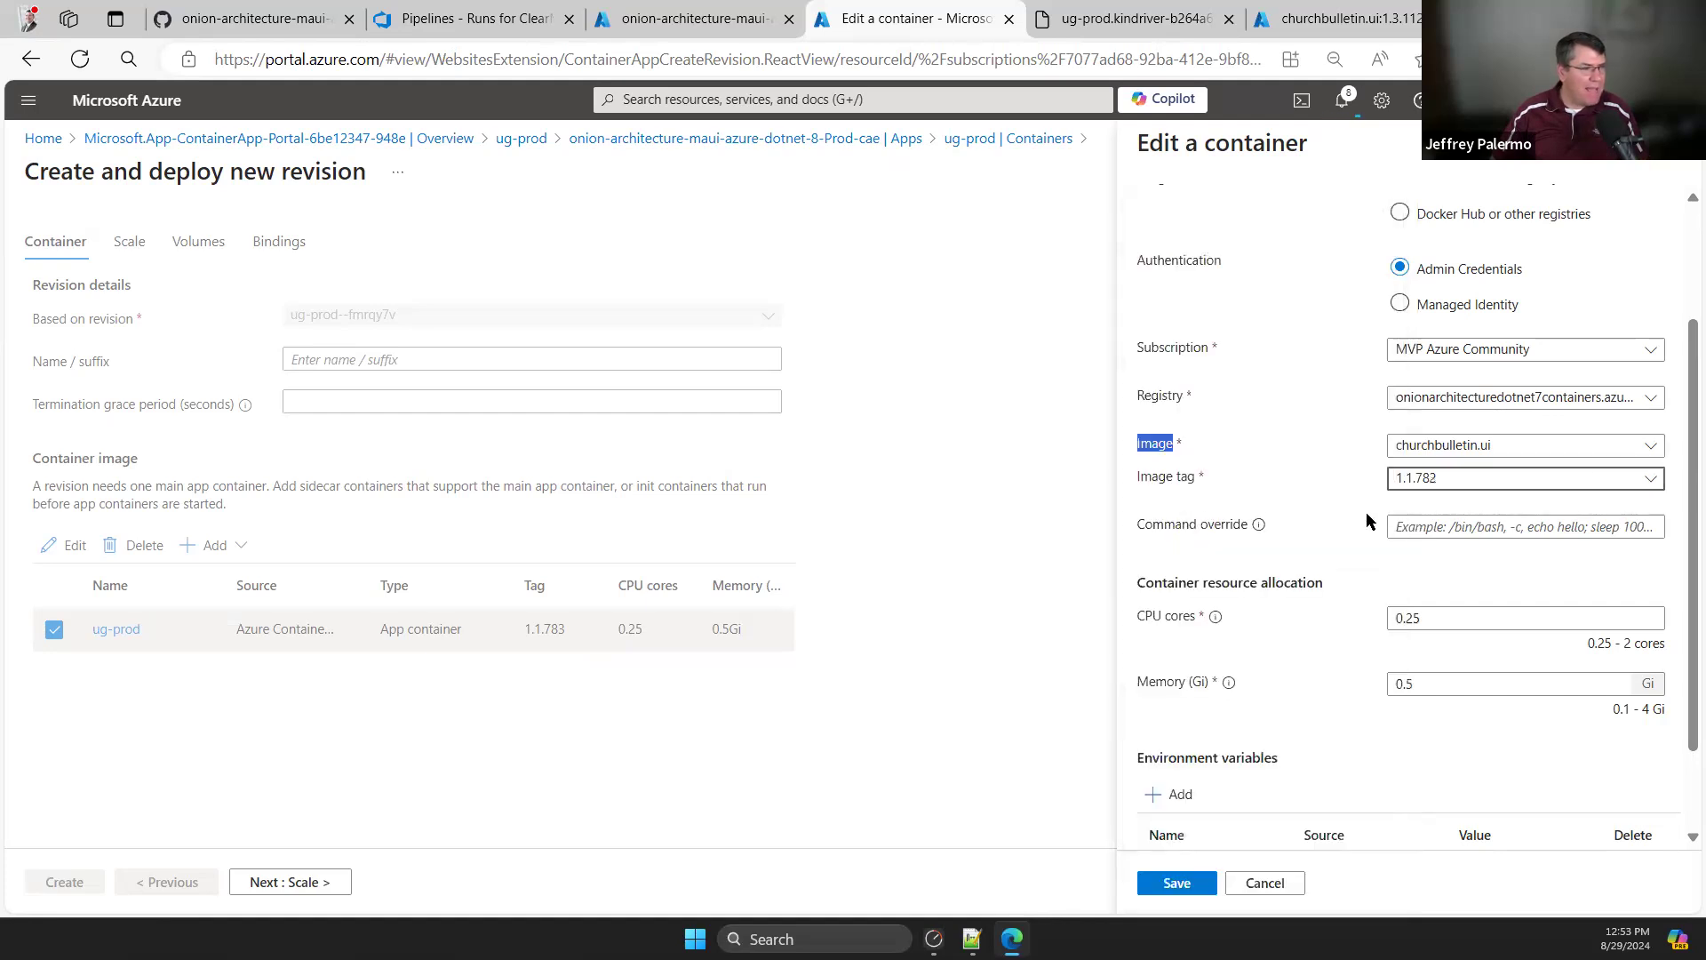
# - Review the container's CPU cores and memory allocation
pyautogui.click(1403, 617)
pyautogui.moveTo(1431, 617); pyautogui.dragTo(1387, 621)
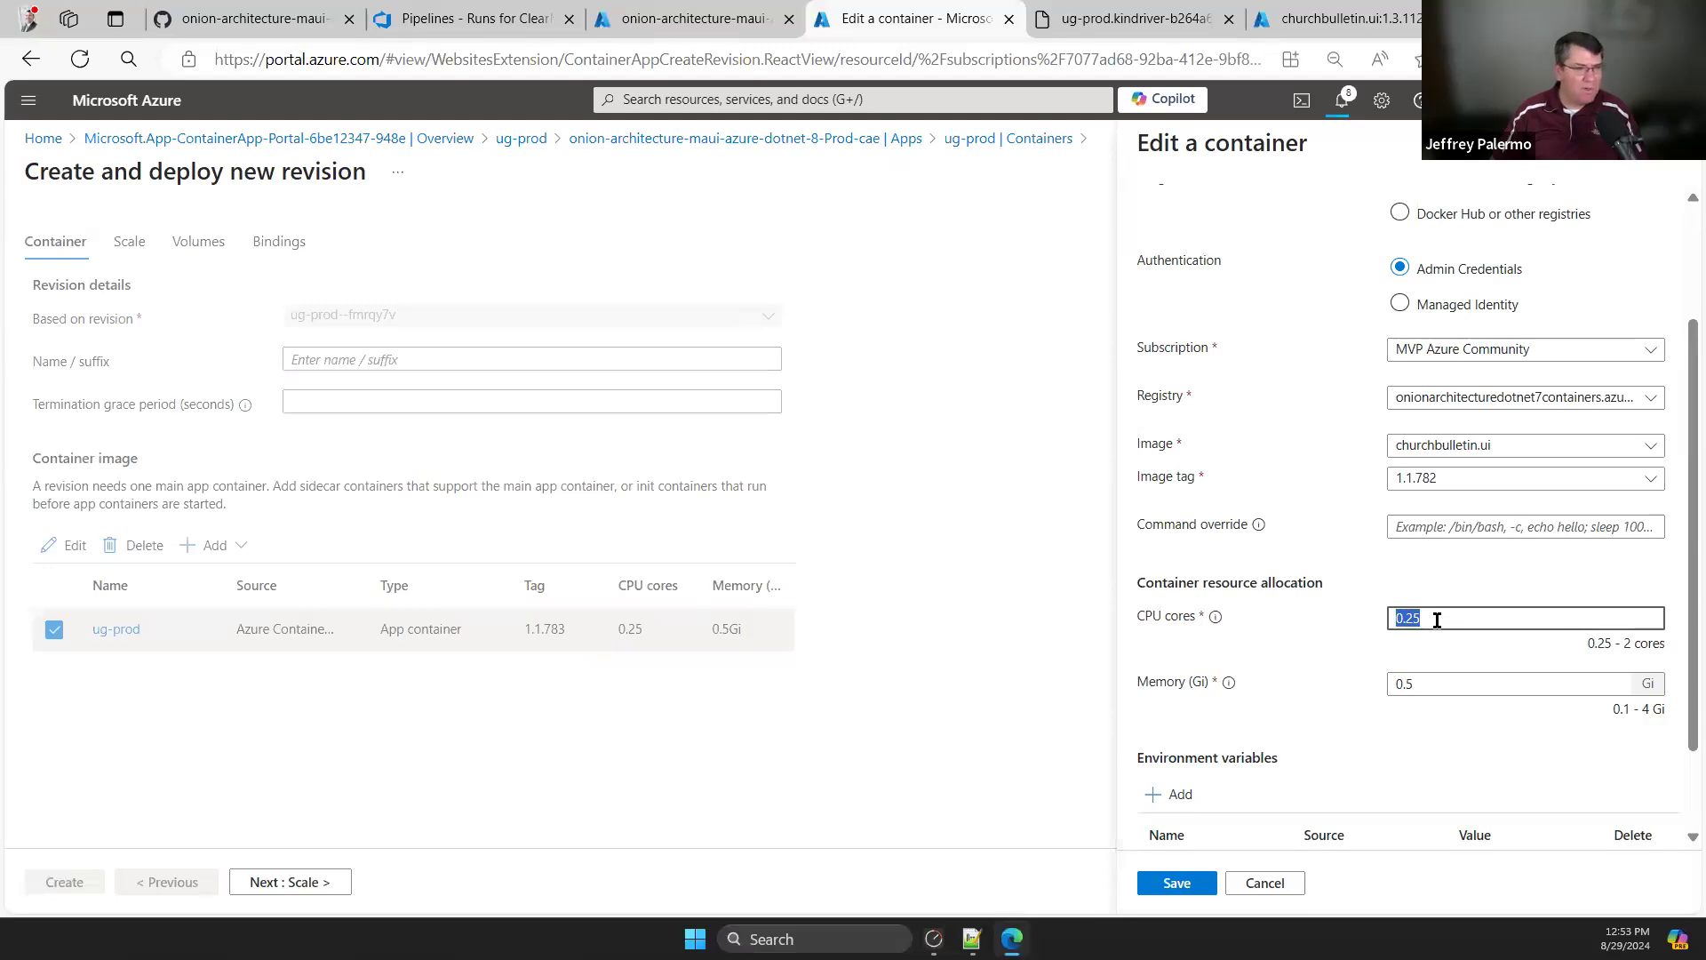
pyautogui.doubleClick(1425, 690)
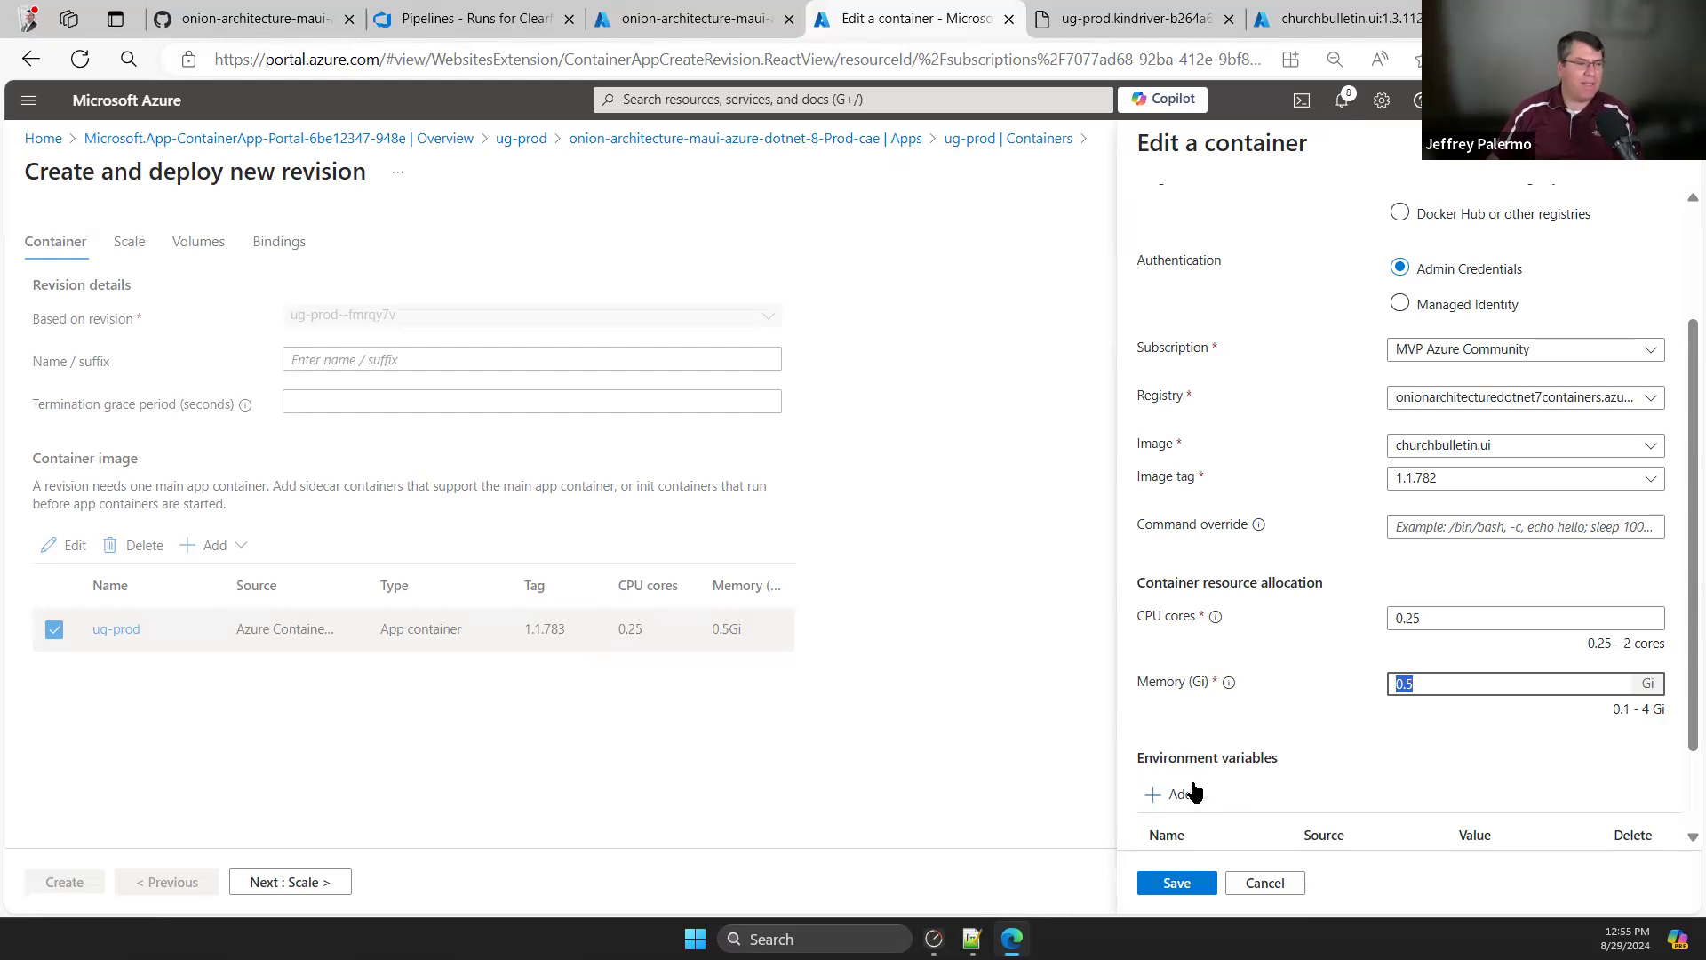
# - Try adding an environment variable with a secret reference as its source, and delete the variable rows
pyautogui.click(1157, 795)
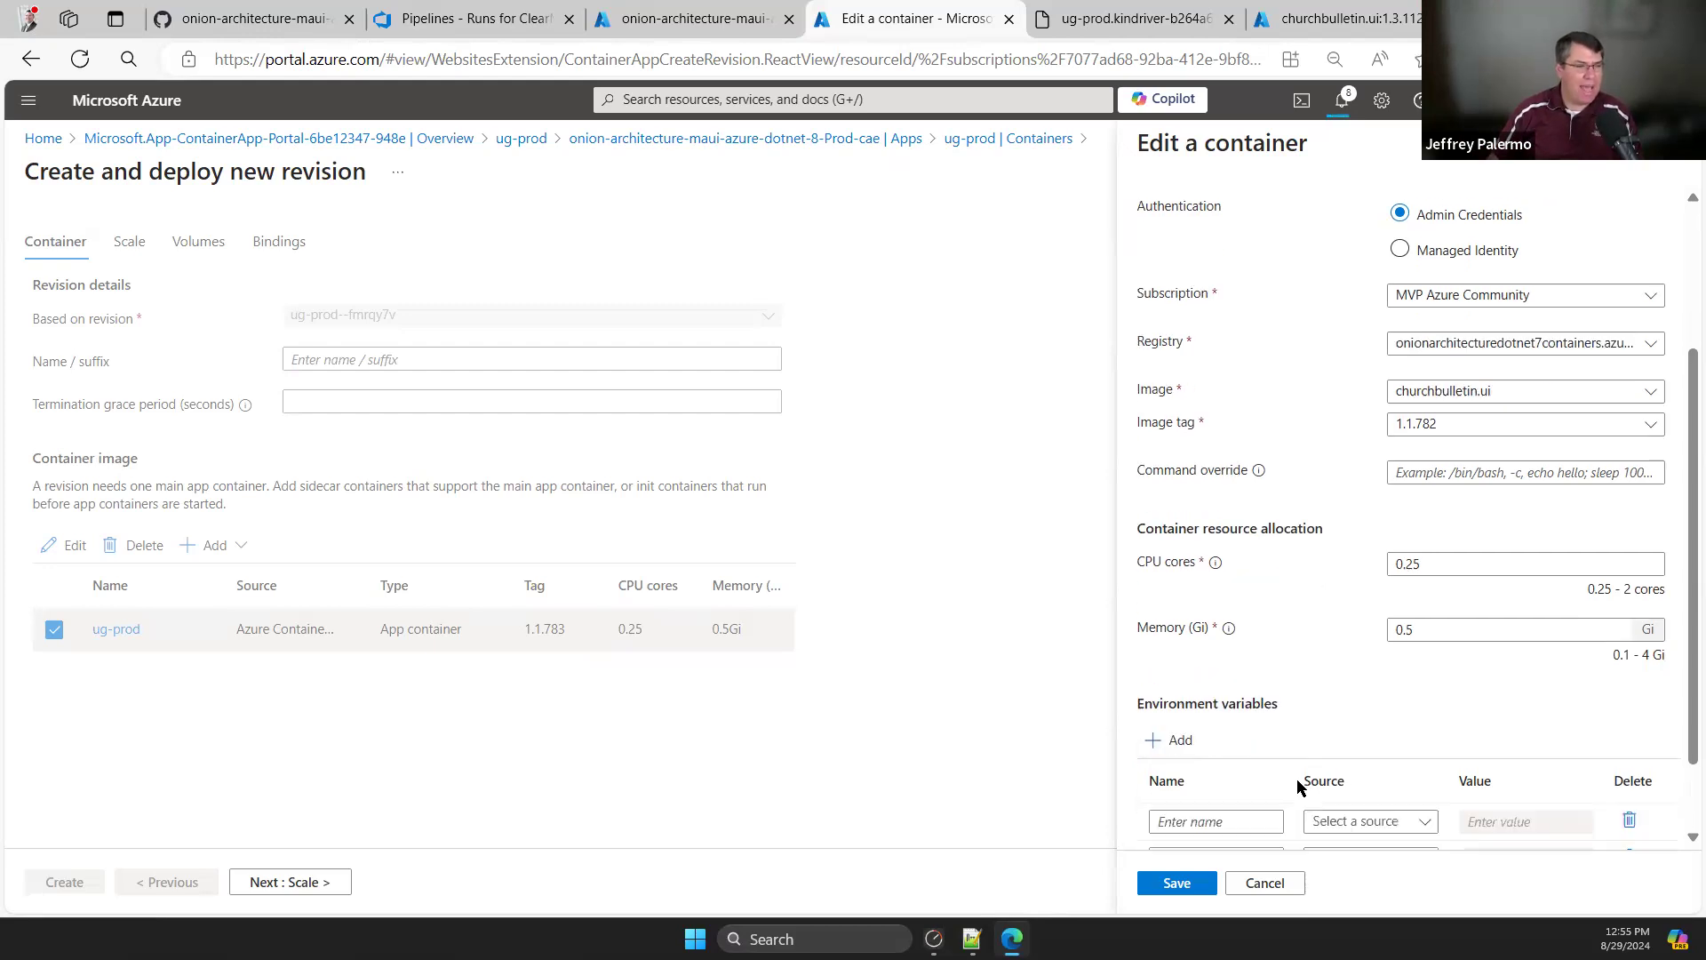
pyautogui.click(1238, 727)
pyautogui.click(1420, 729)
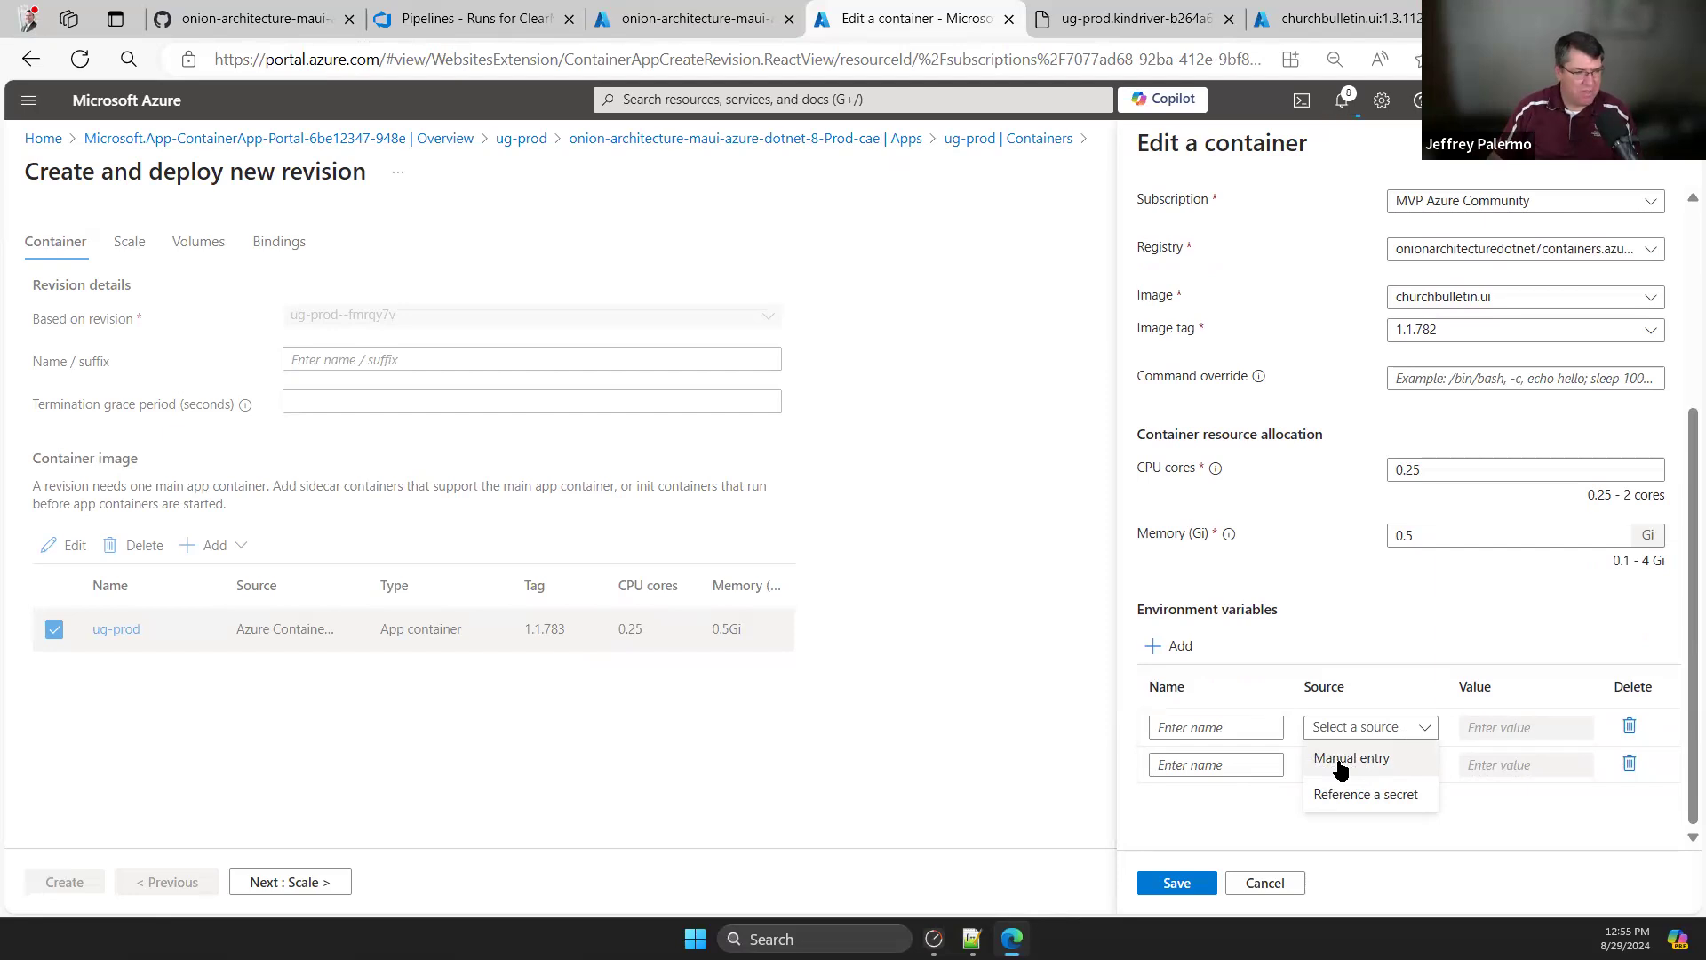
pyautogui.click(1372, 794)
pyautogui.click(1580, 730)
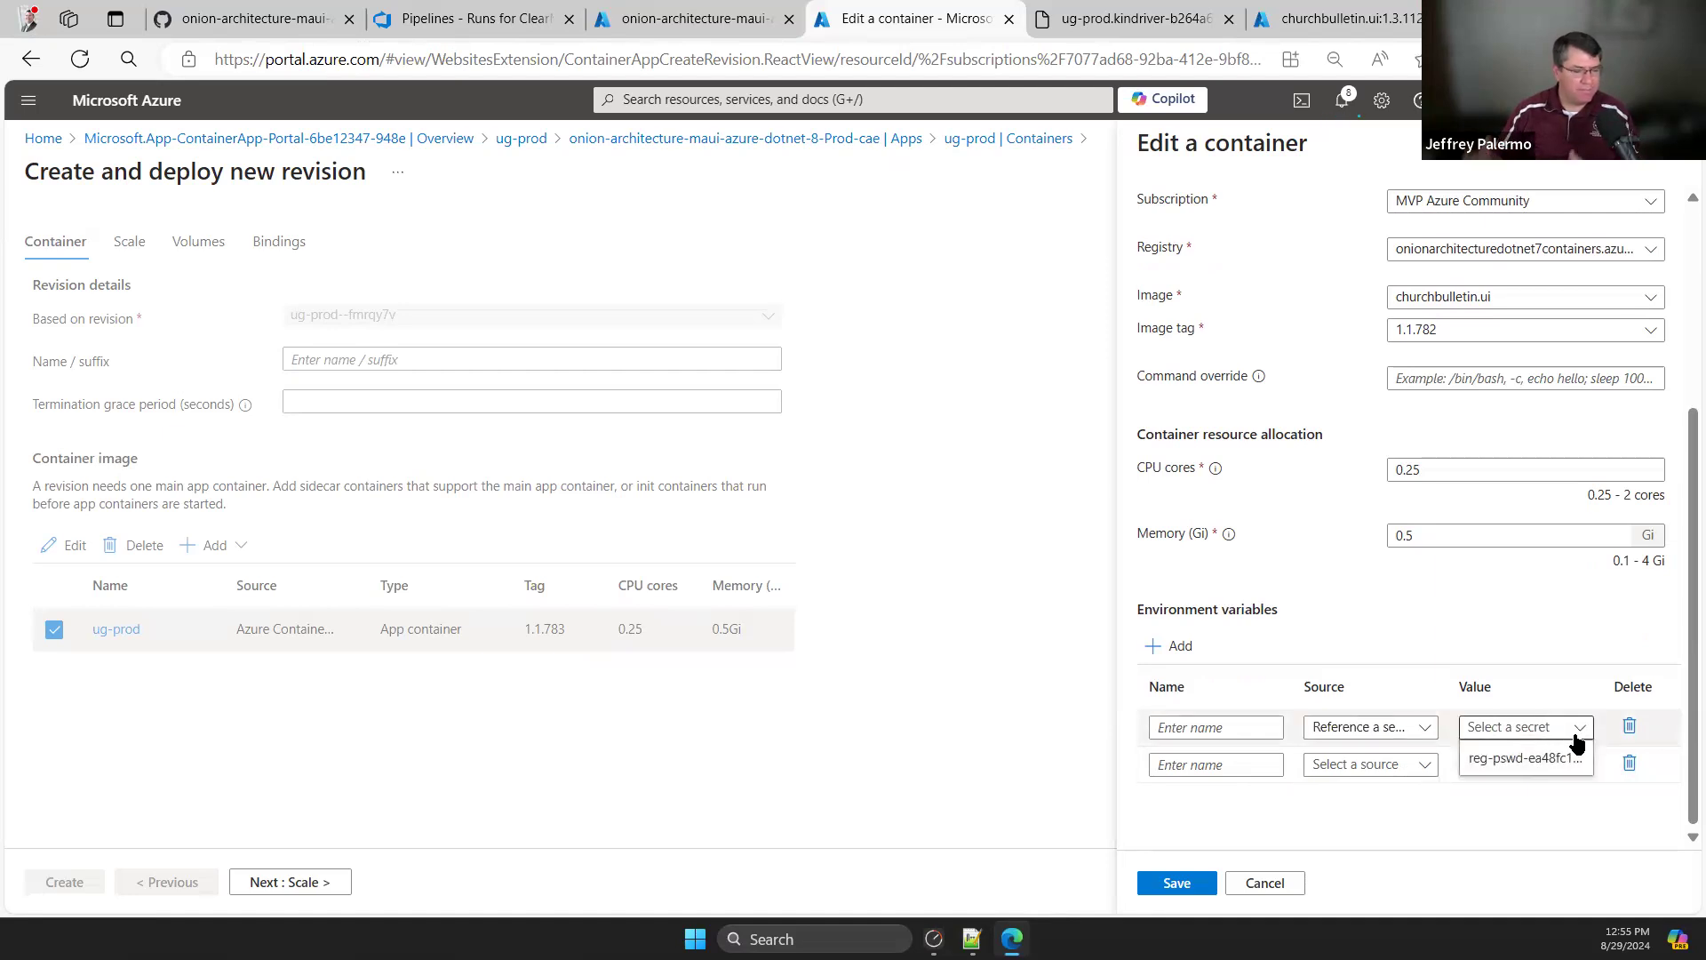
pyautogui.click(1554, 791)
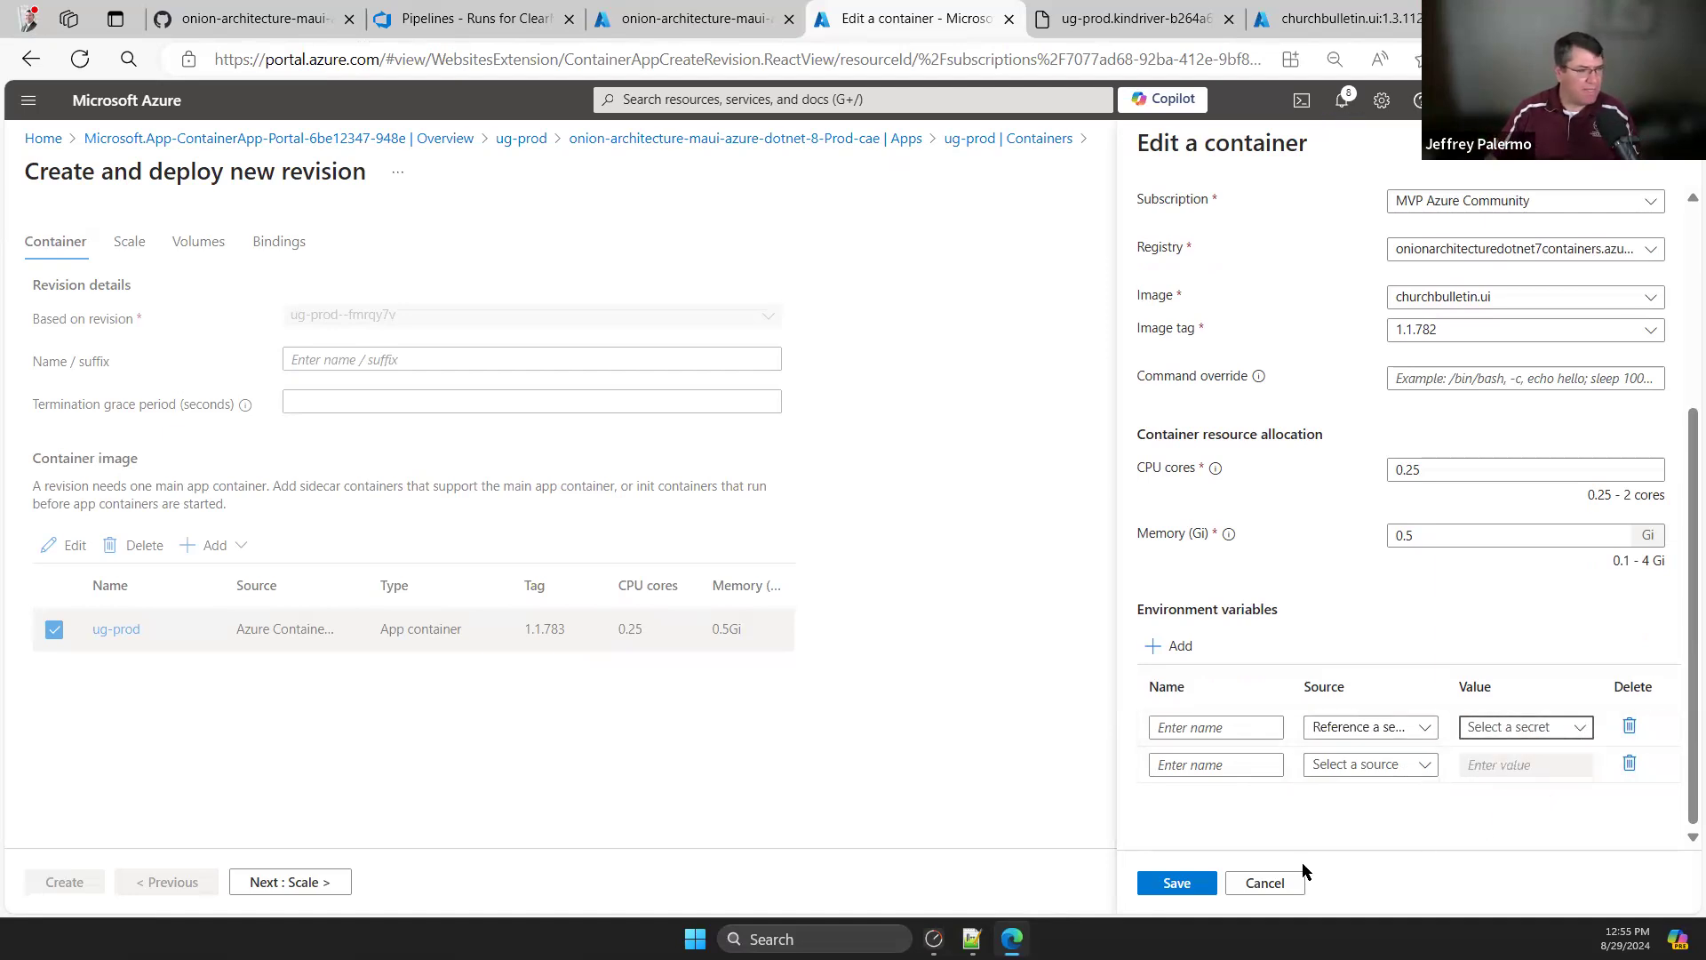
pyautogui.click(1630, 729)
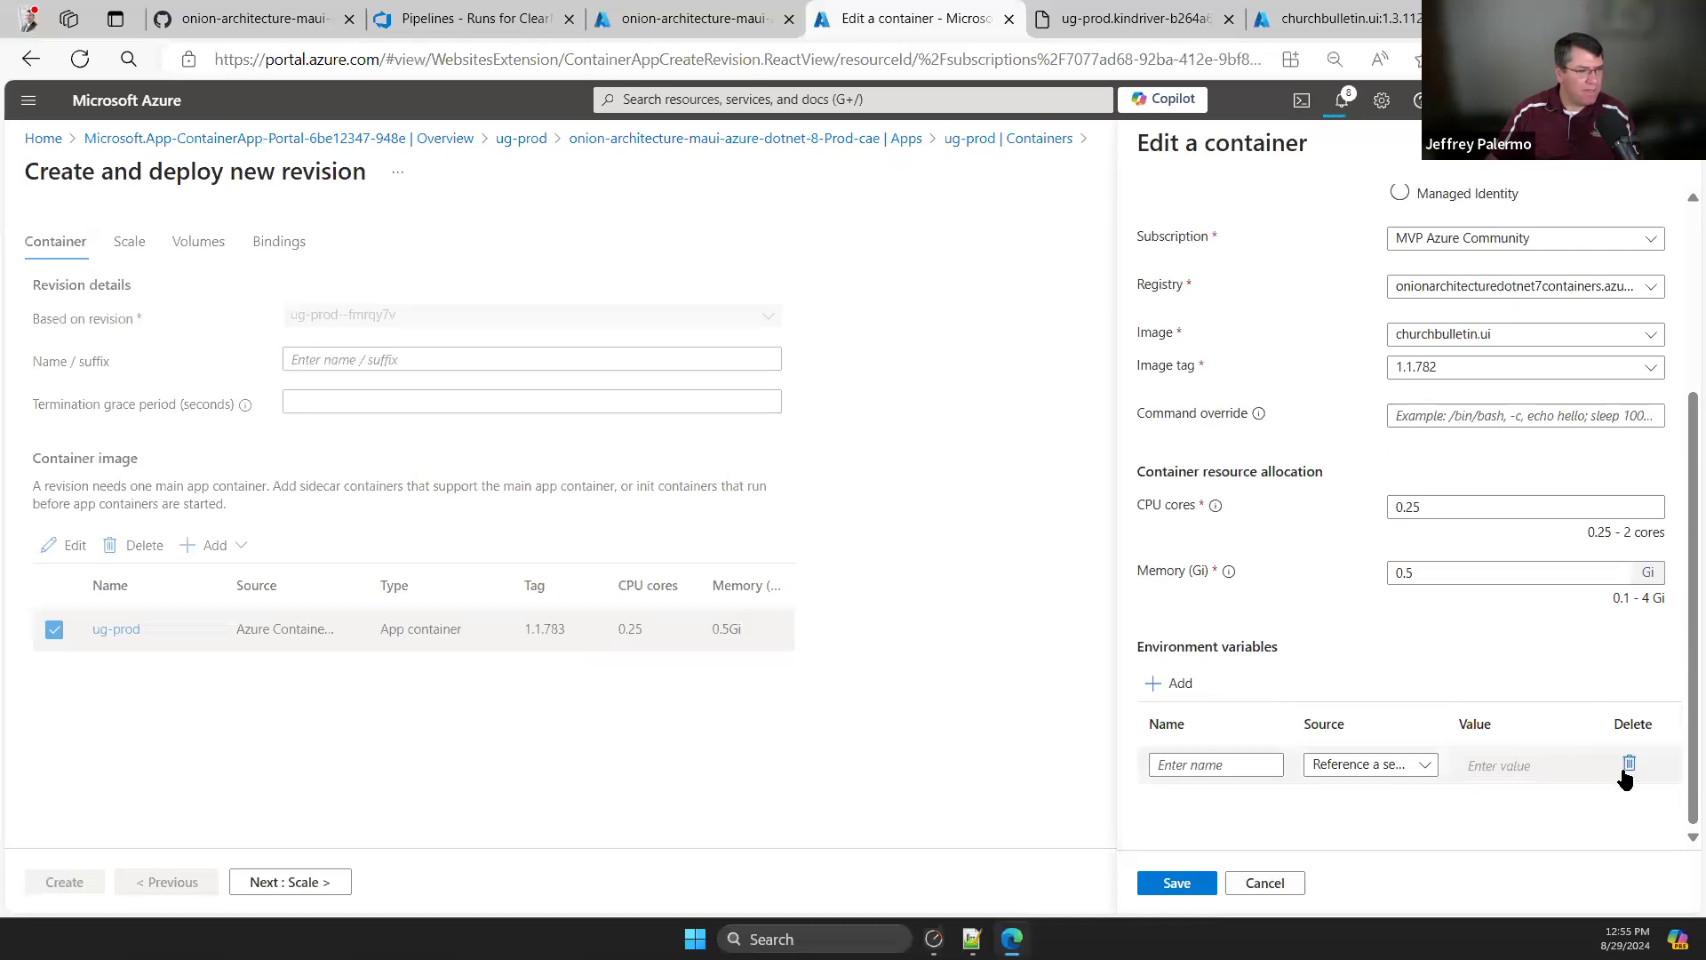
pyautogui.click(1629, 764)
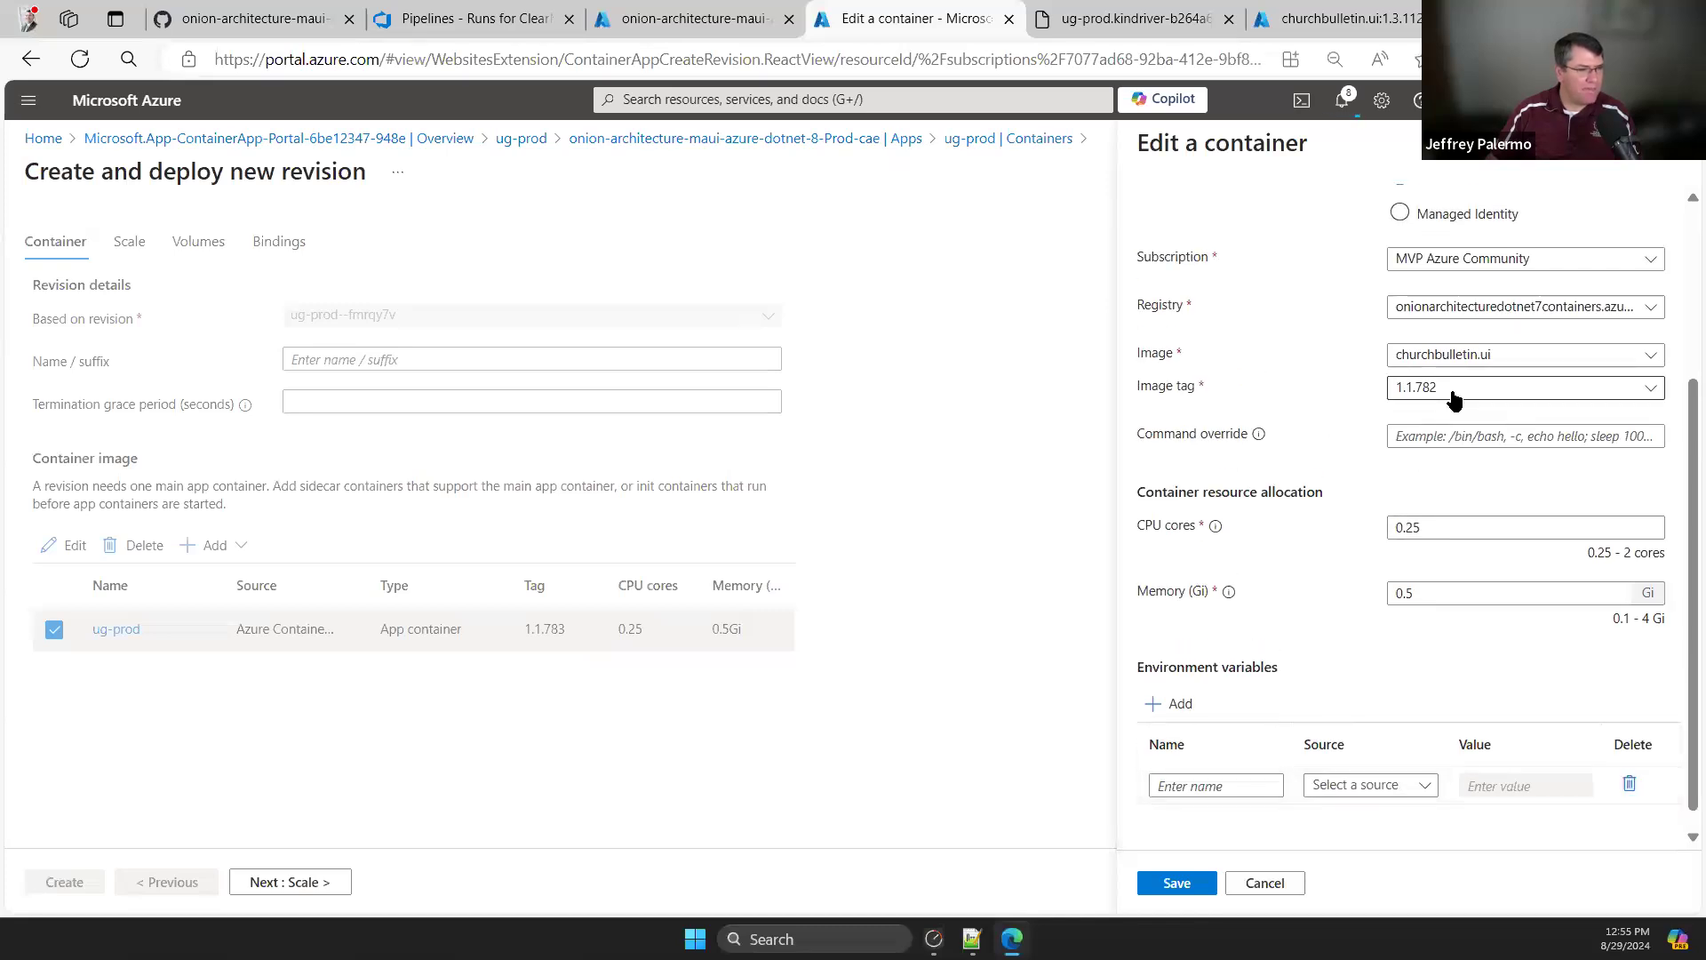
# - Save the edited ug-prod container and create the new revision
pyautogui.click(1179, 881)
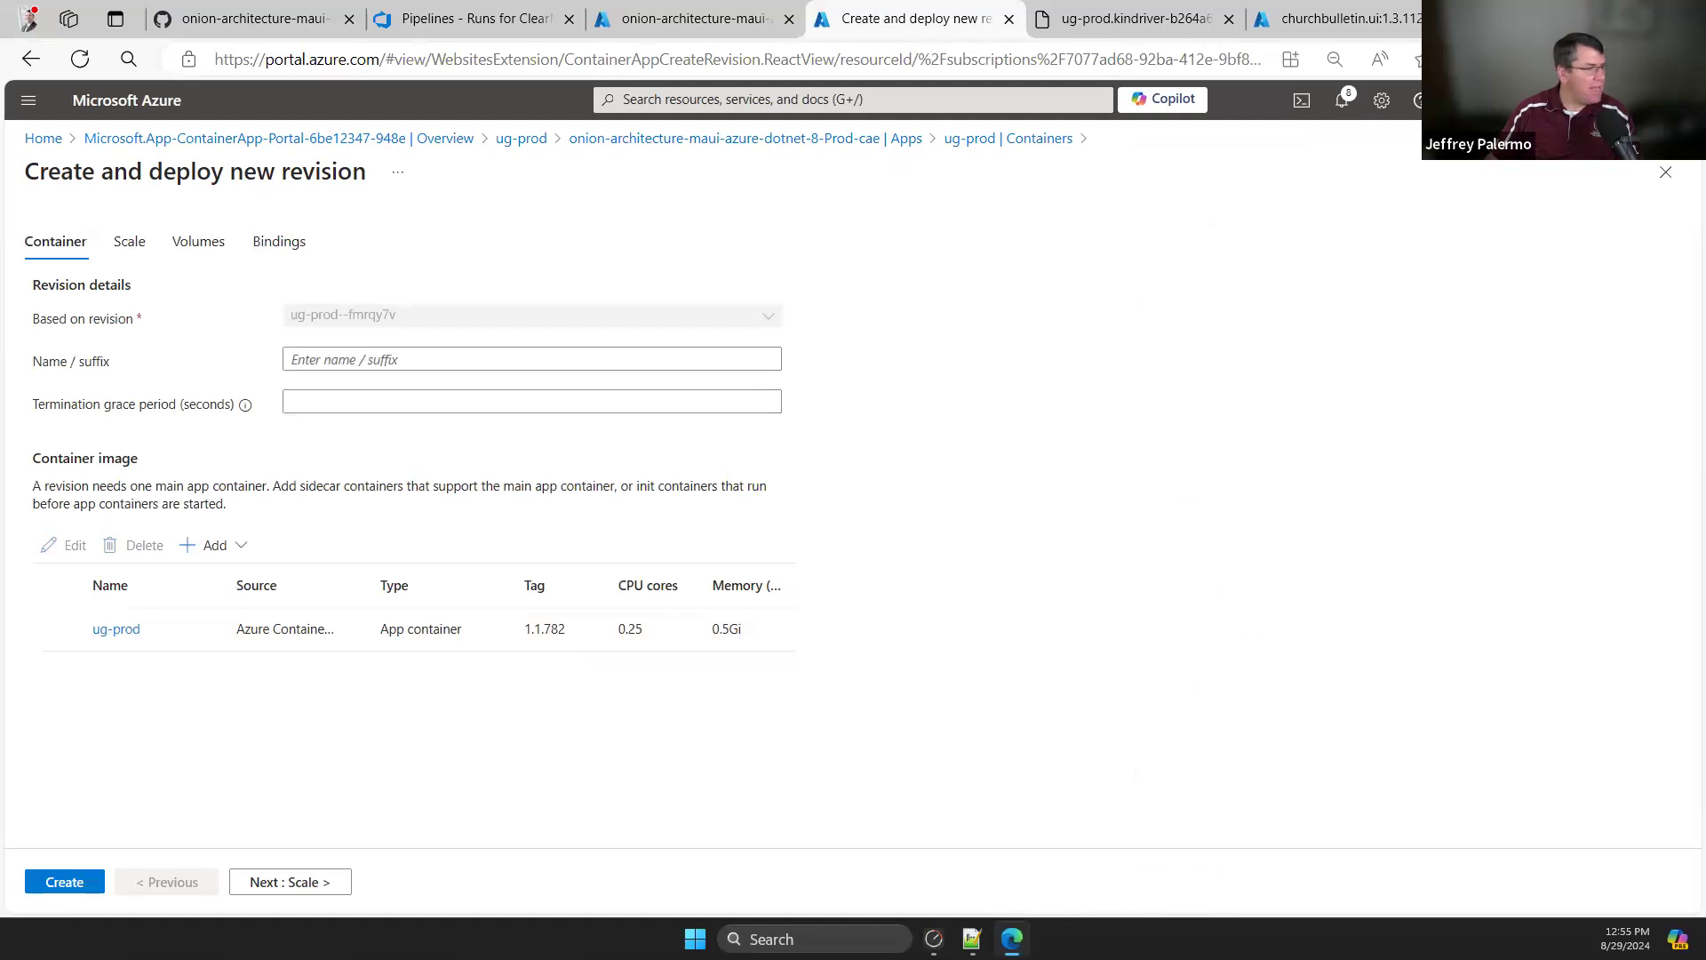
pyautogui.click(65, 882)
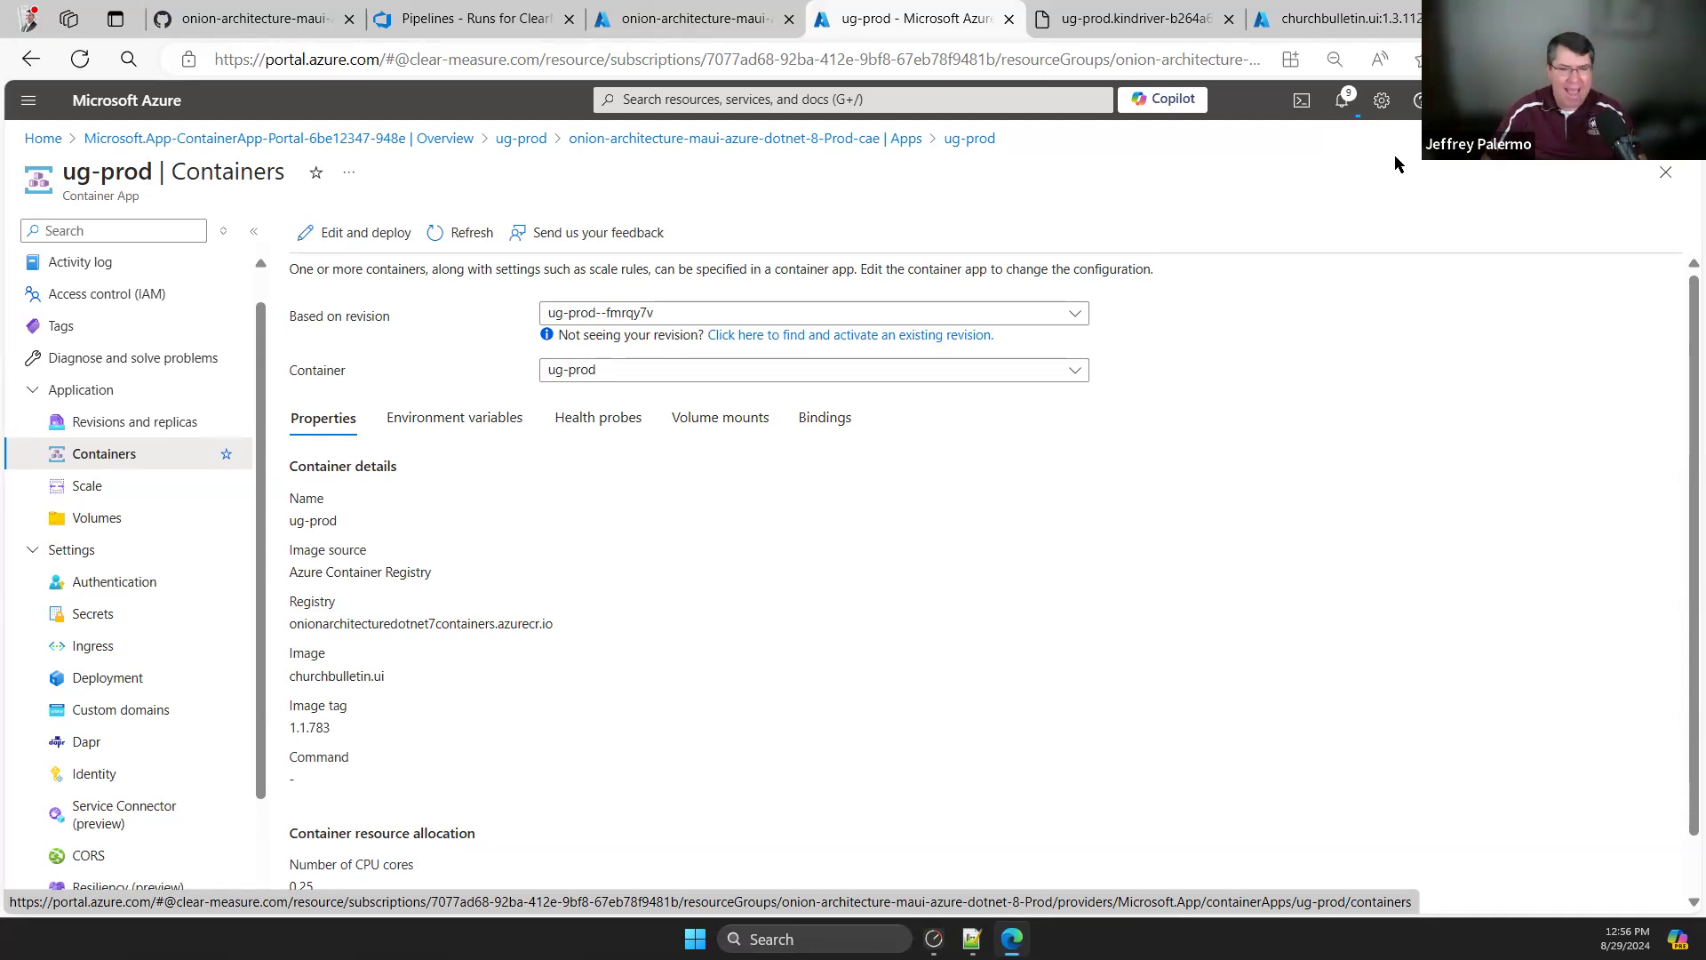
# - Refresh the ug-prod version page to check whether the new revision is being served
pyautogui.click(1133, 20)
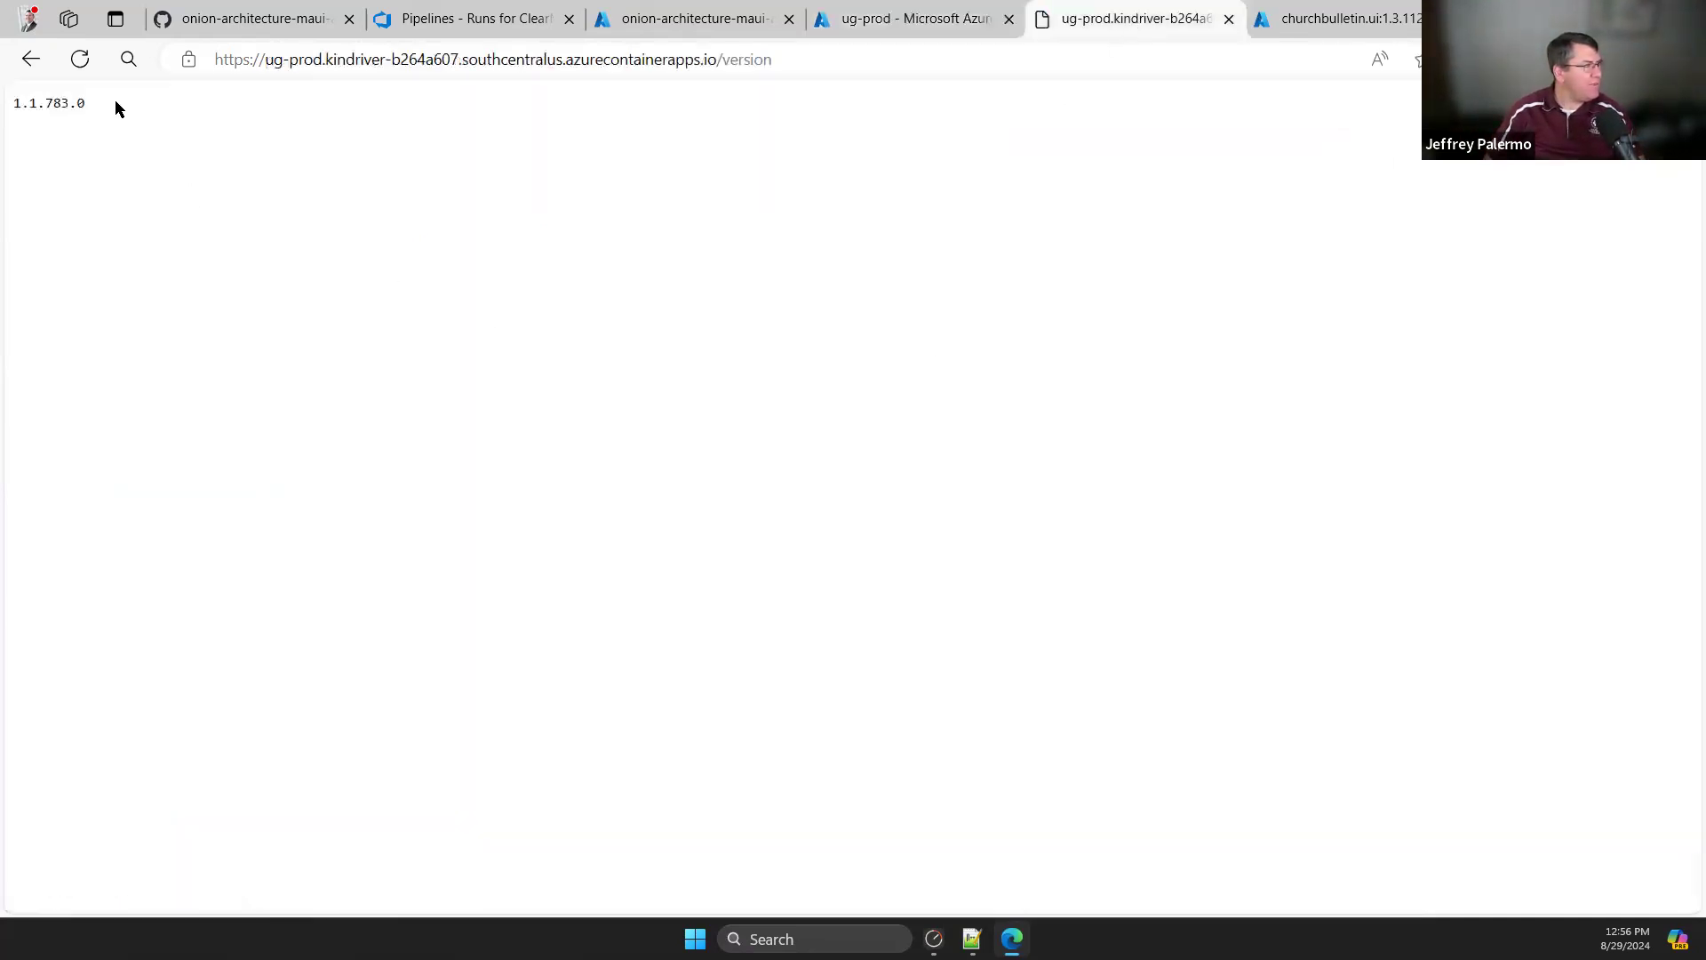
pyautogui.click(87, 64)
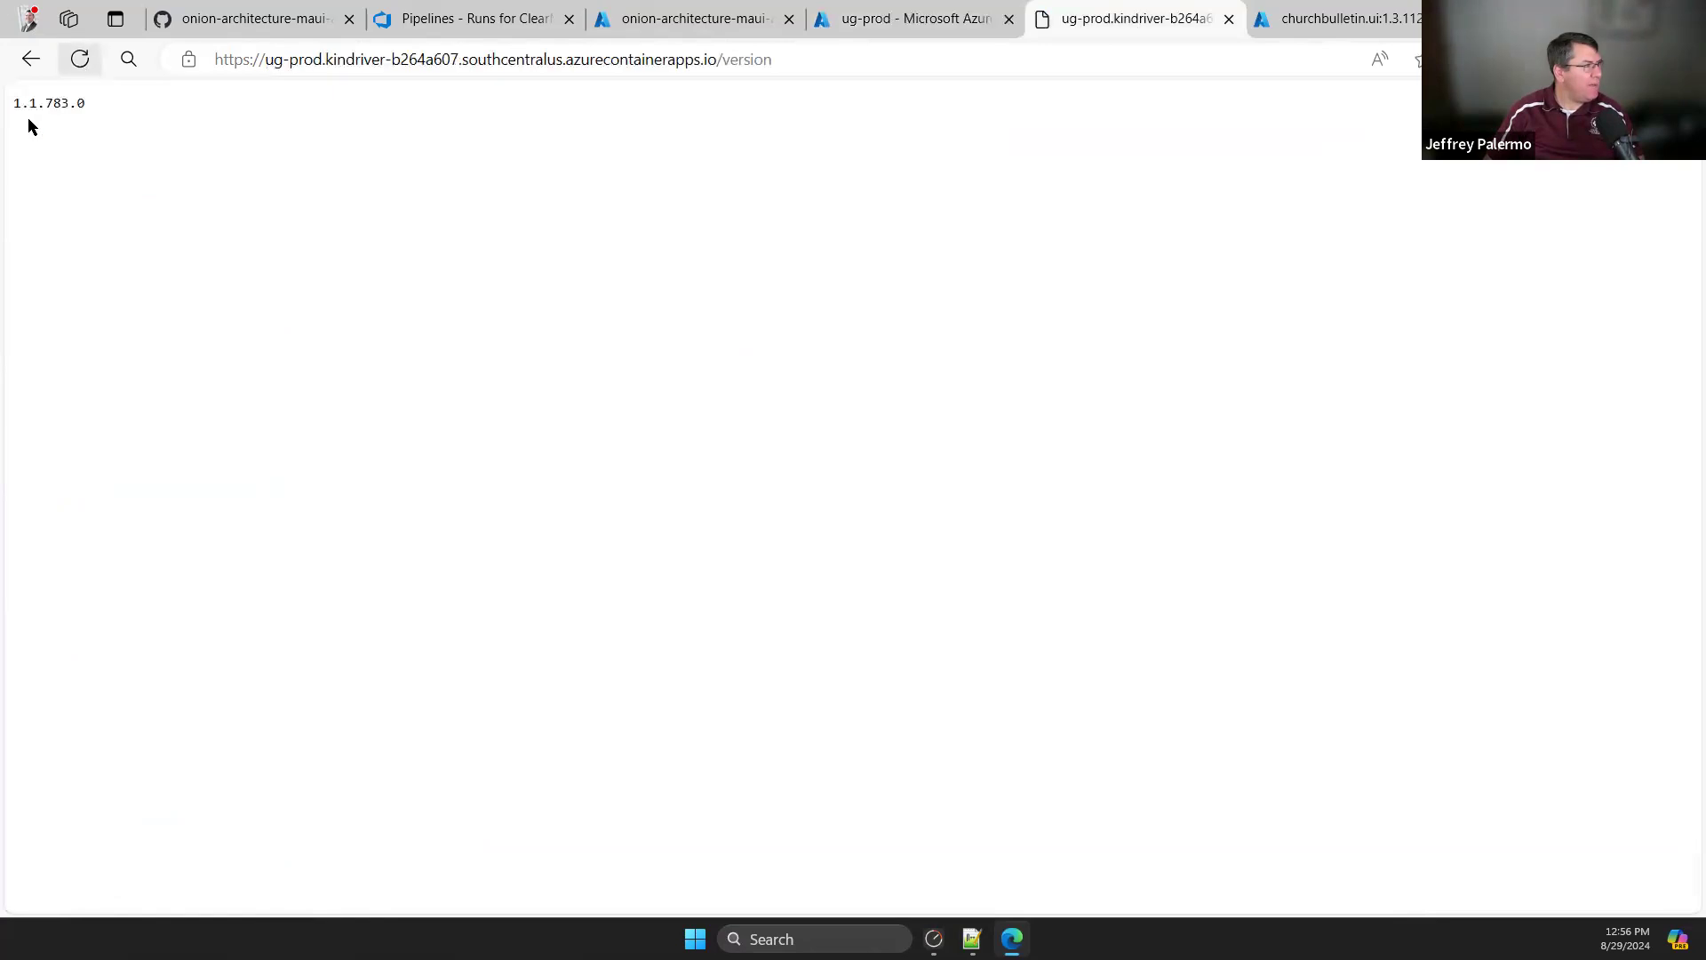
pyautogui.click(87, 64)
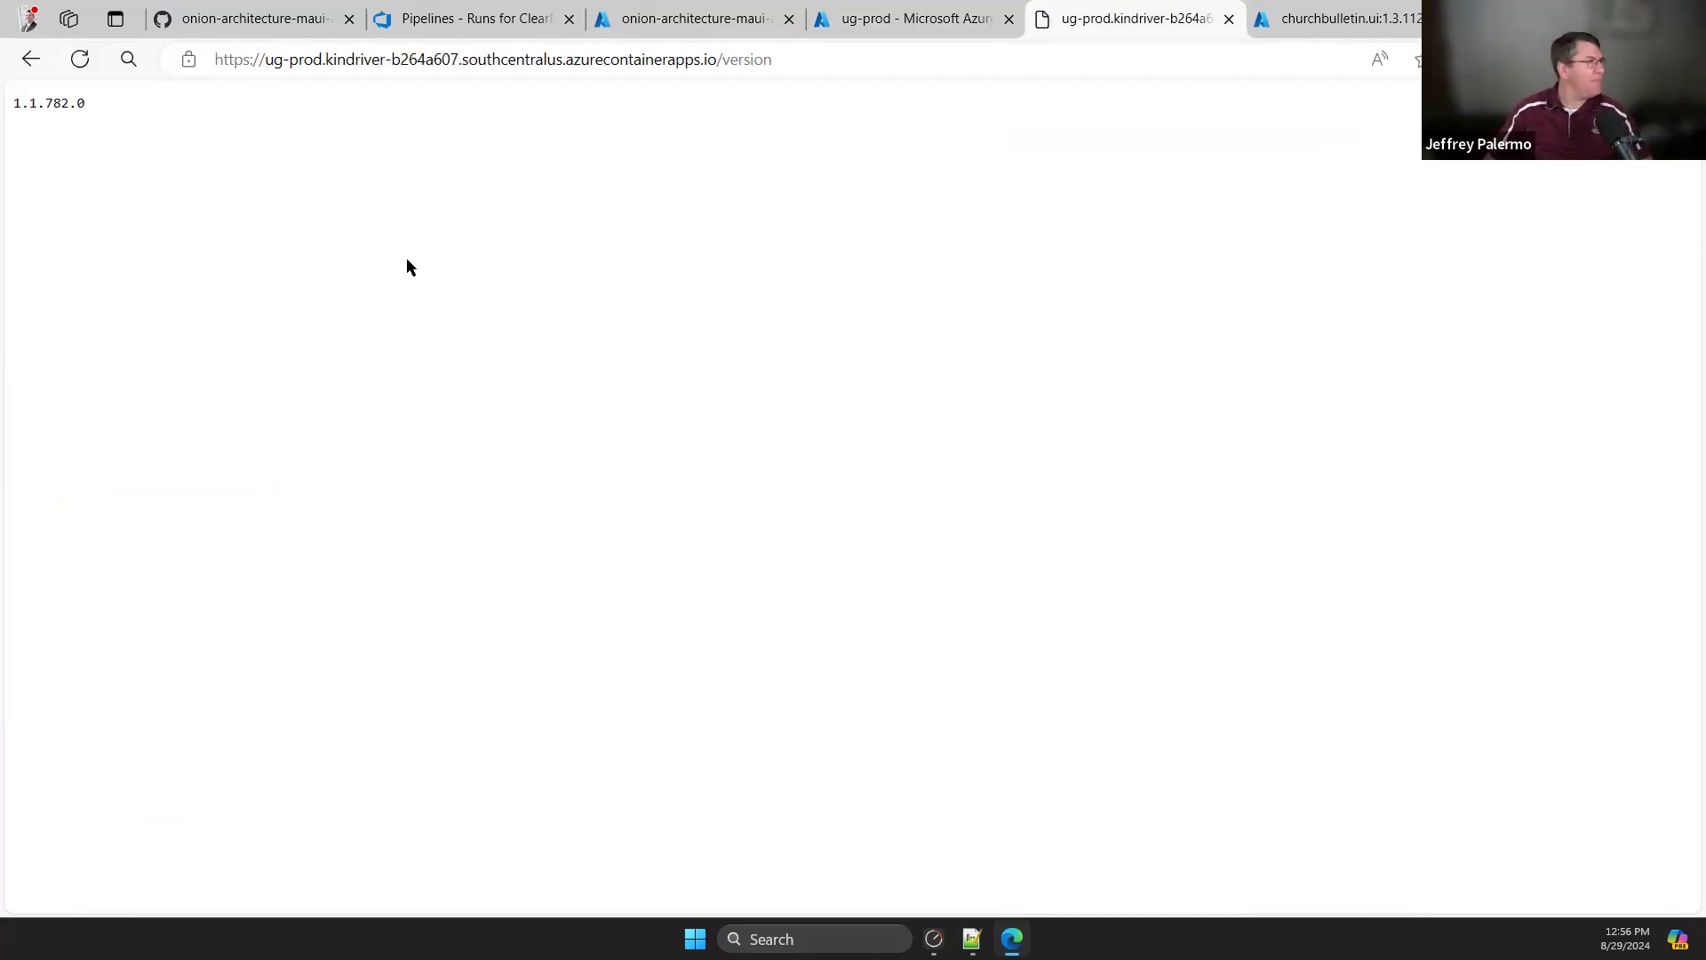
# - Review ug-prod's container properties in the portal and switch to azure-pipelines.yml on GitHub
pyautogui.click(844, 20)
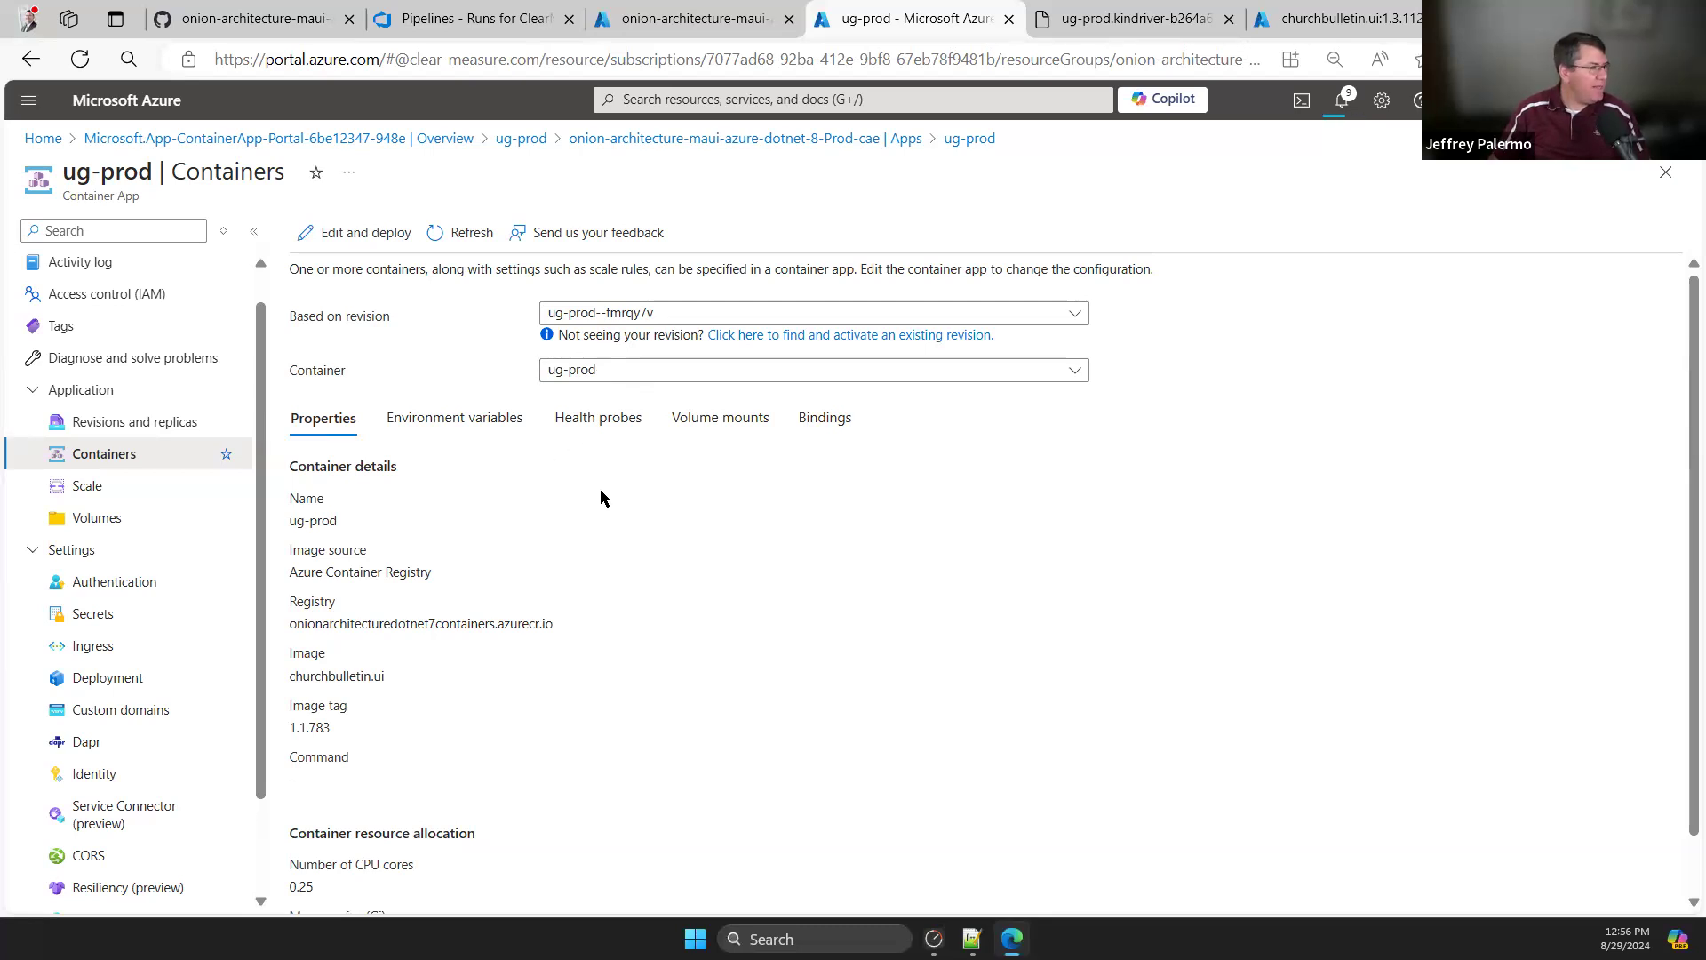
pyautogui.scroll(-1, 600, 498)
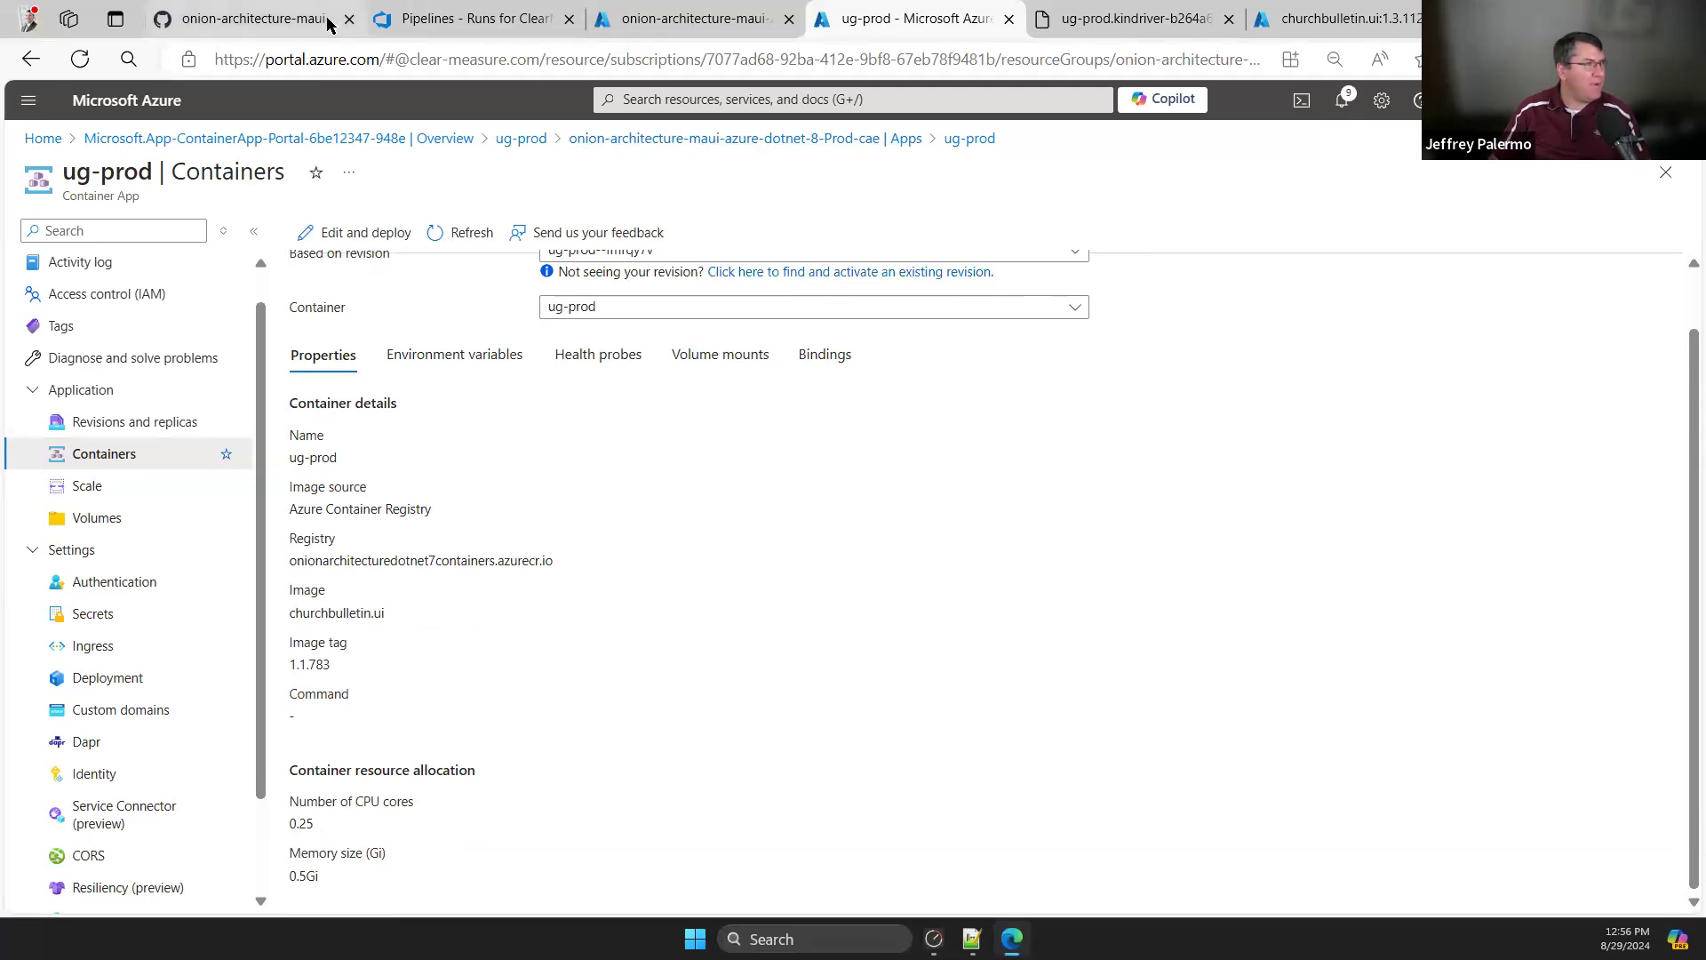
pyautogui.moveTo(267, 24)
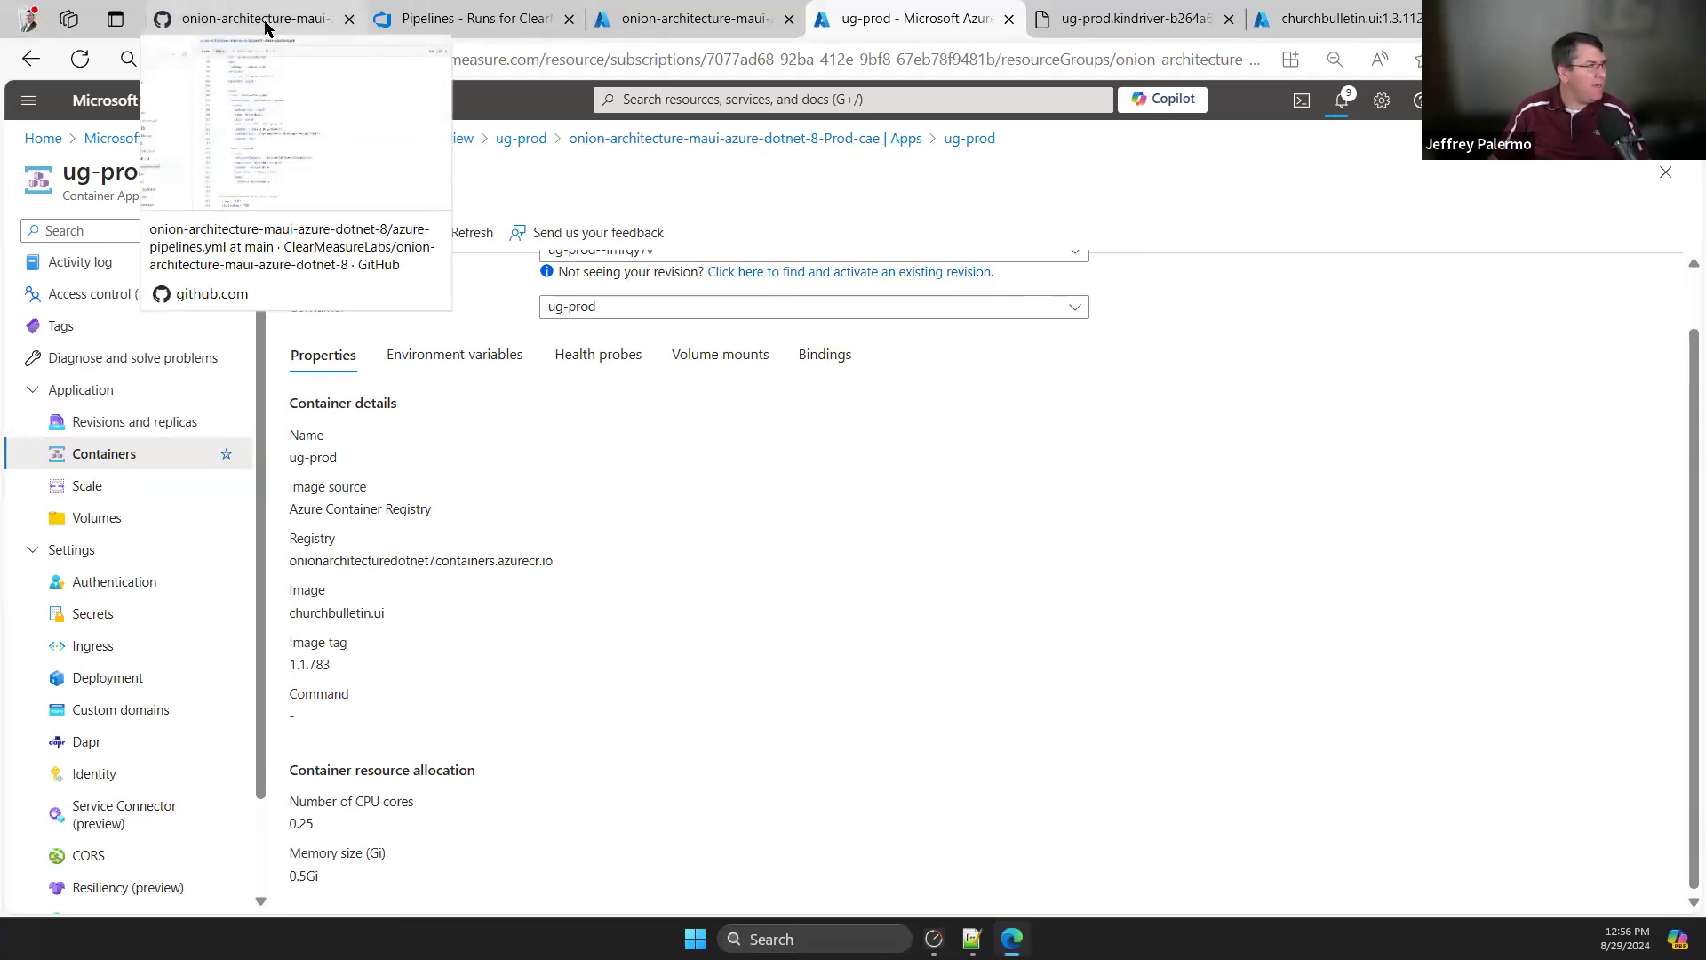
pyautogui.click(265, 28)
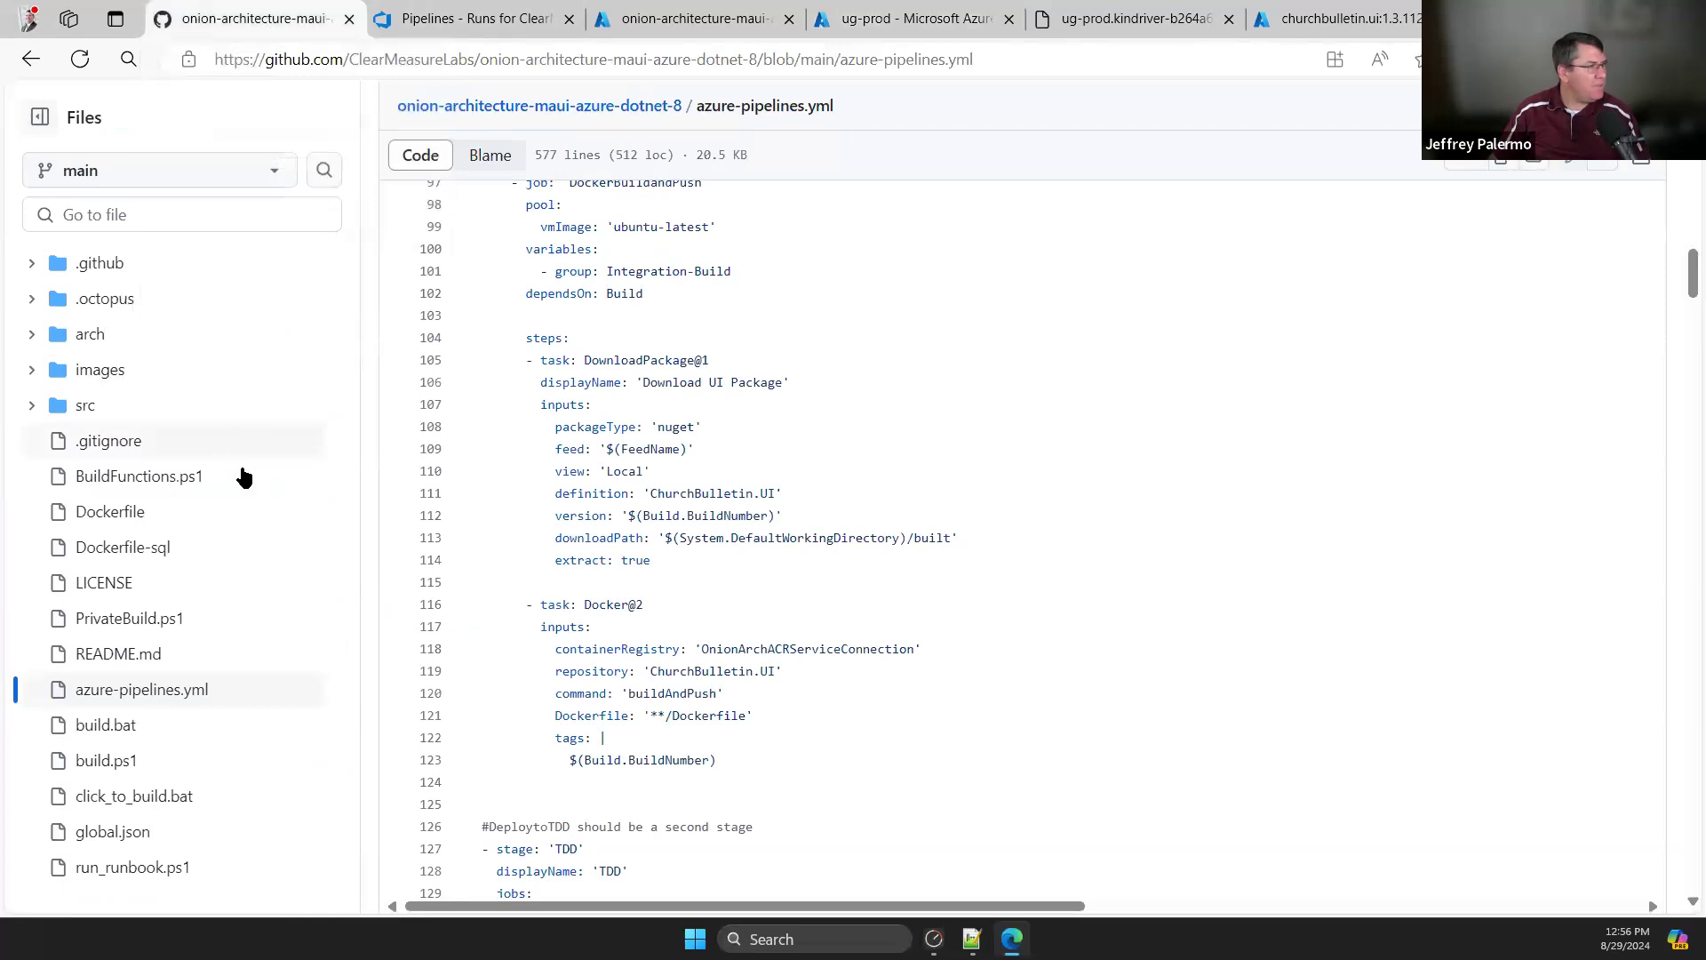
# - Examine the Docker build task and the TDD, UAT, Prod and PlayStore stages in azure-pipelines.yml, and list the .octopus folder's files
pyautogui.scroll(-2, 202, 818)
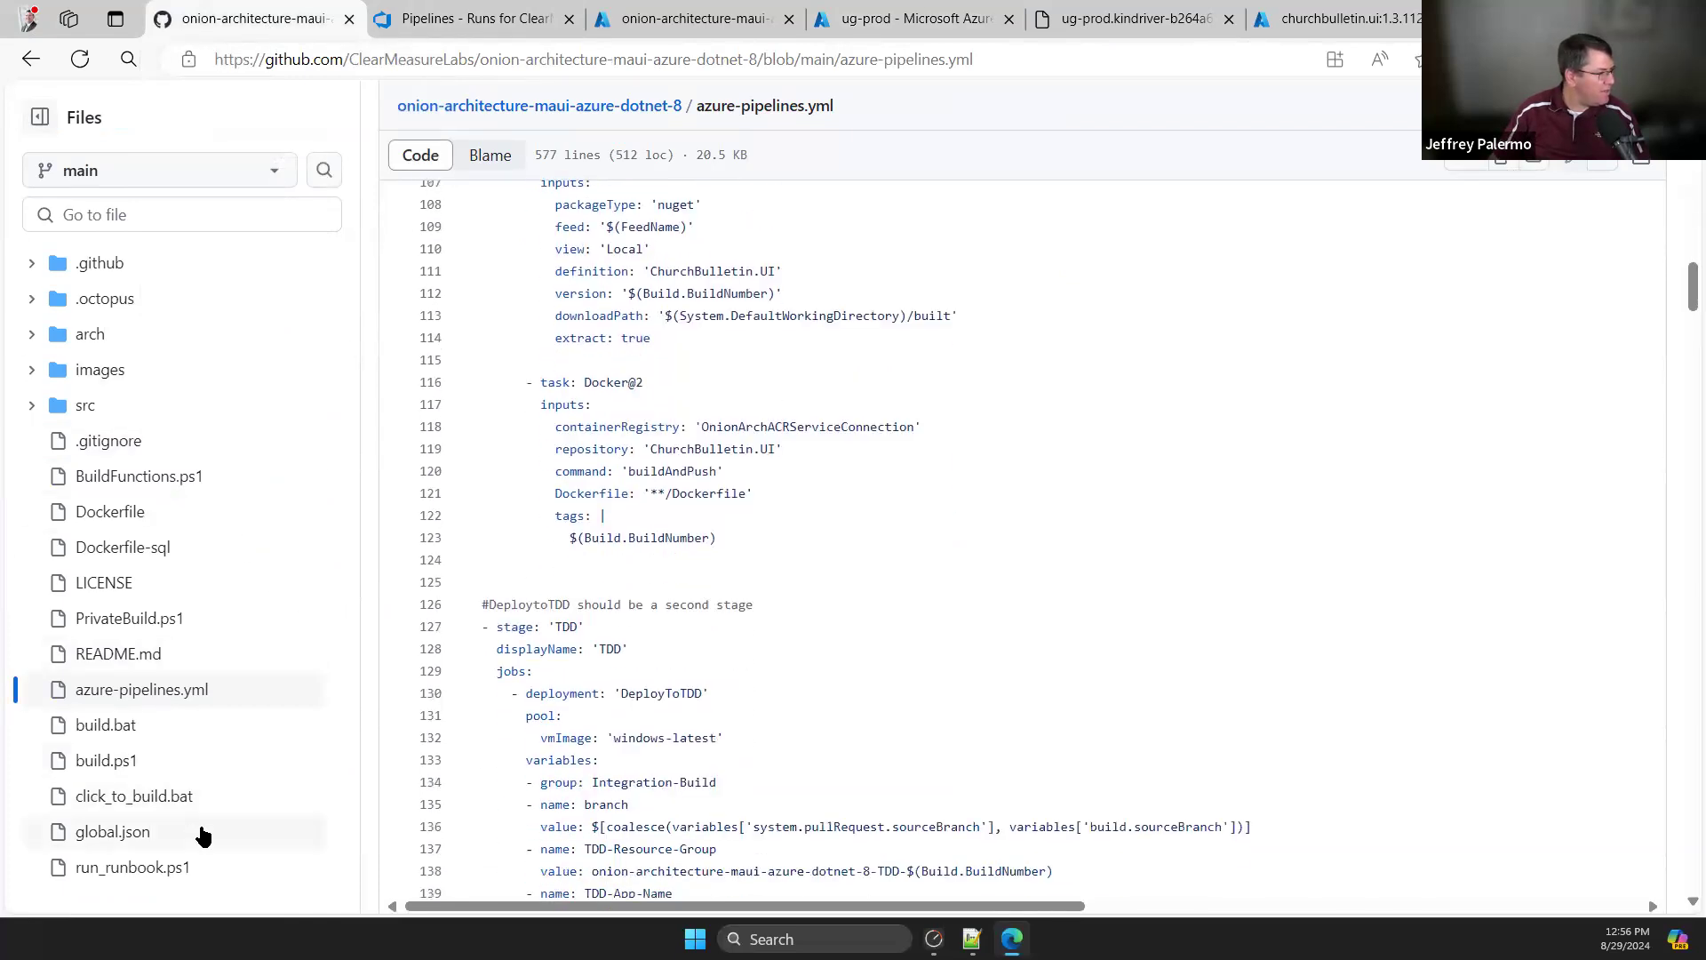
pyautogui.scroll(1, 168, 728)
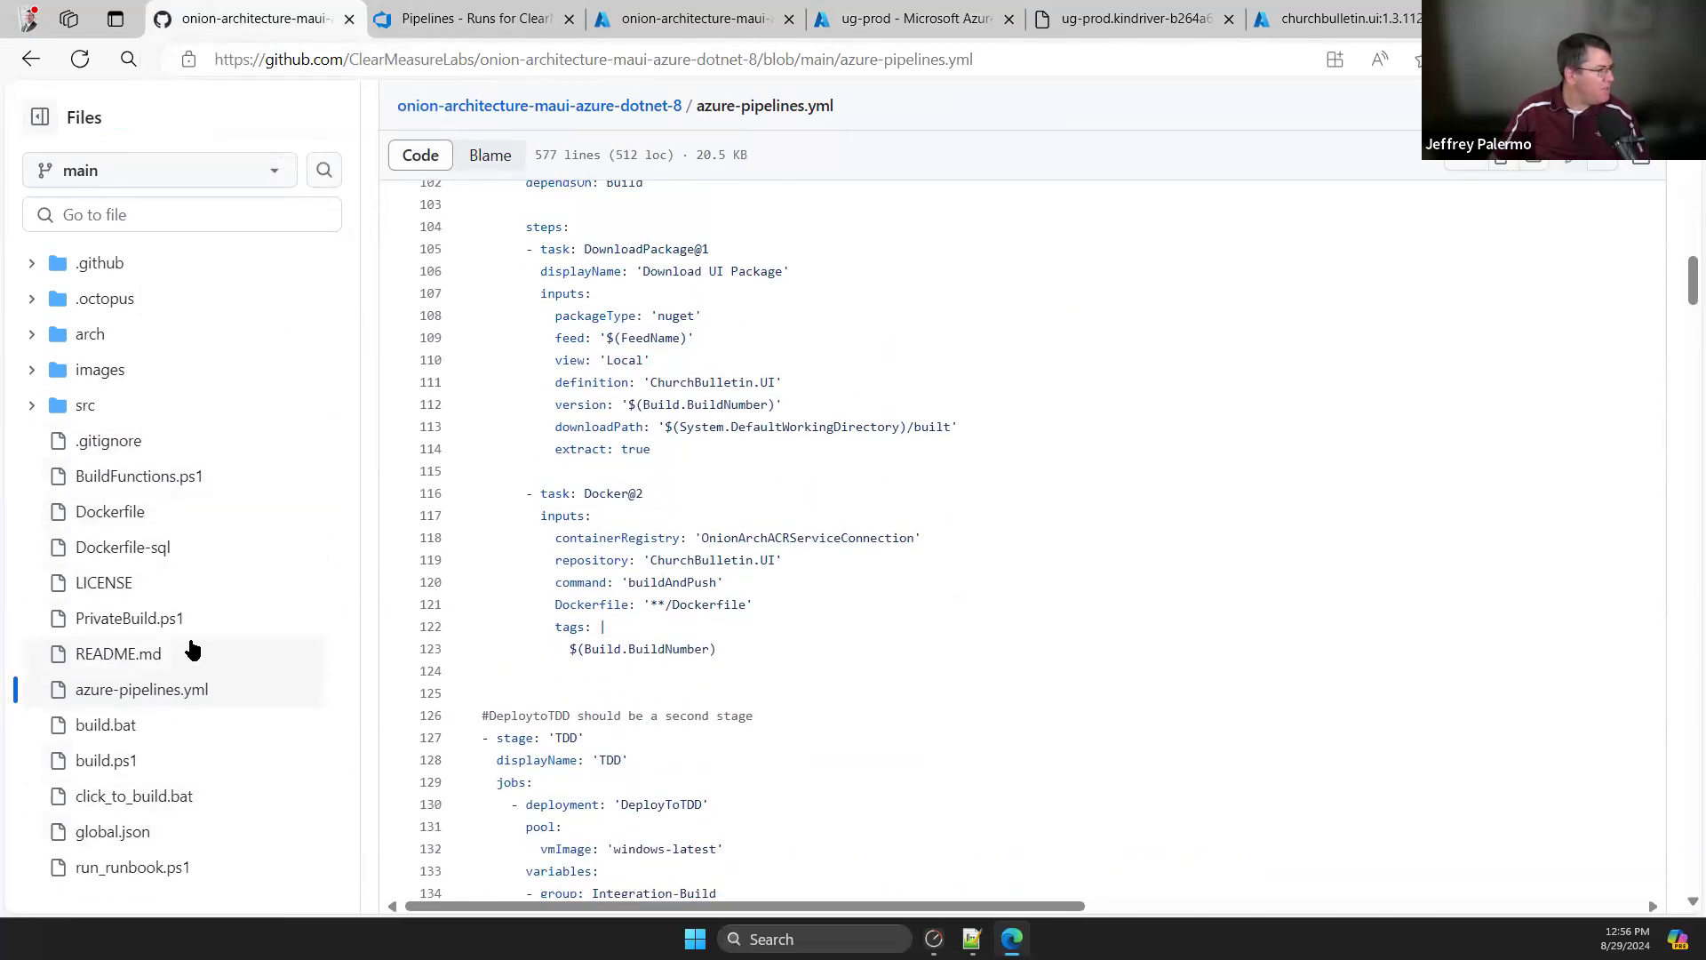
pyautogui.scroll(-16, 1141, 680)
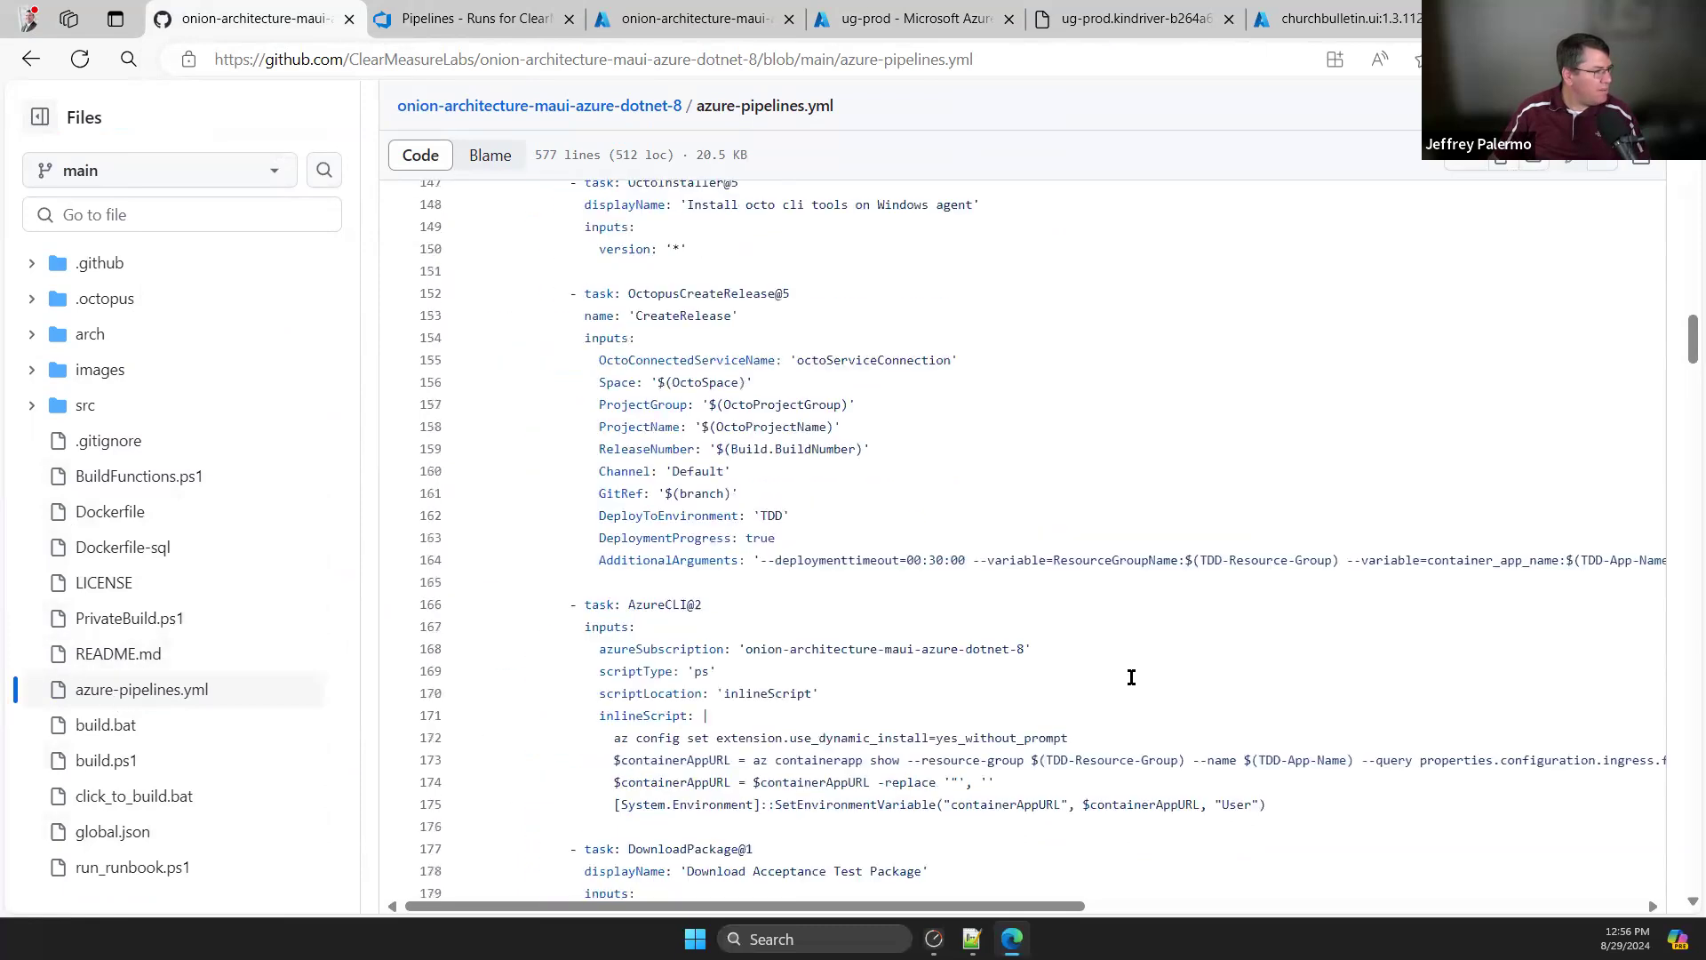
pyautogui.scroll(-9, 1131, 677)
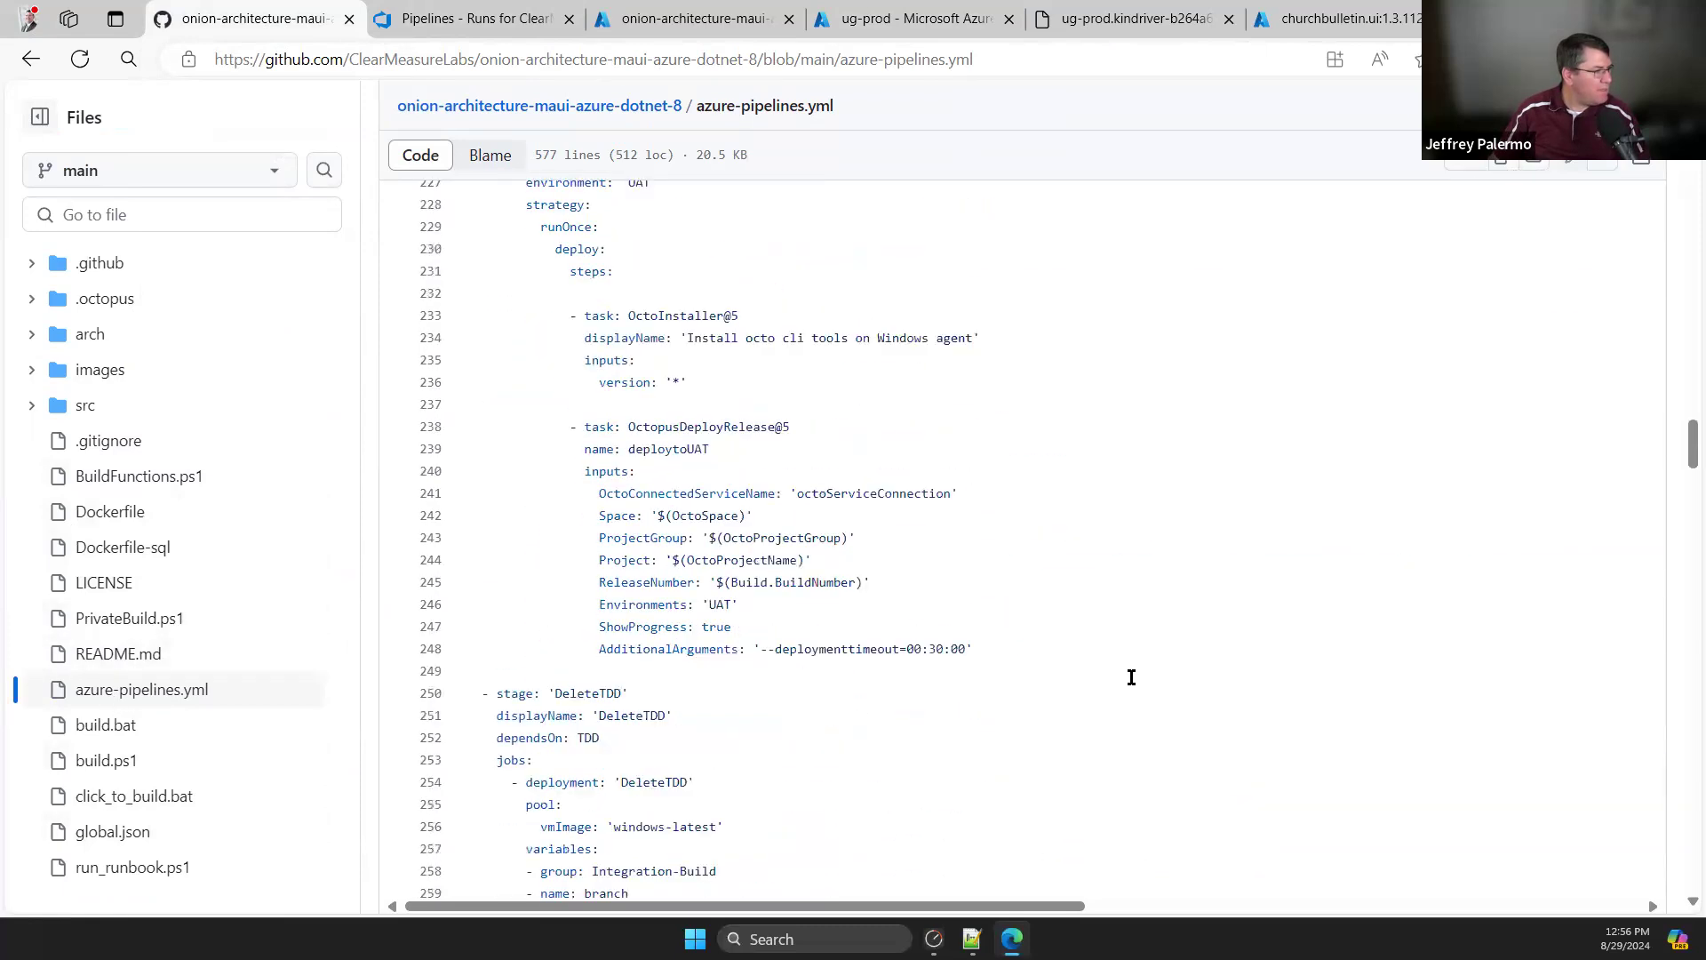
pyautogui.scroll(-15, 1131, 677)
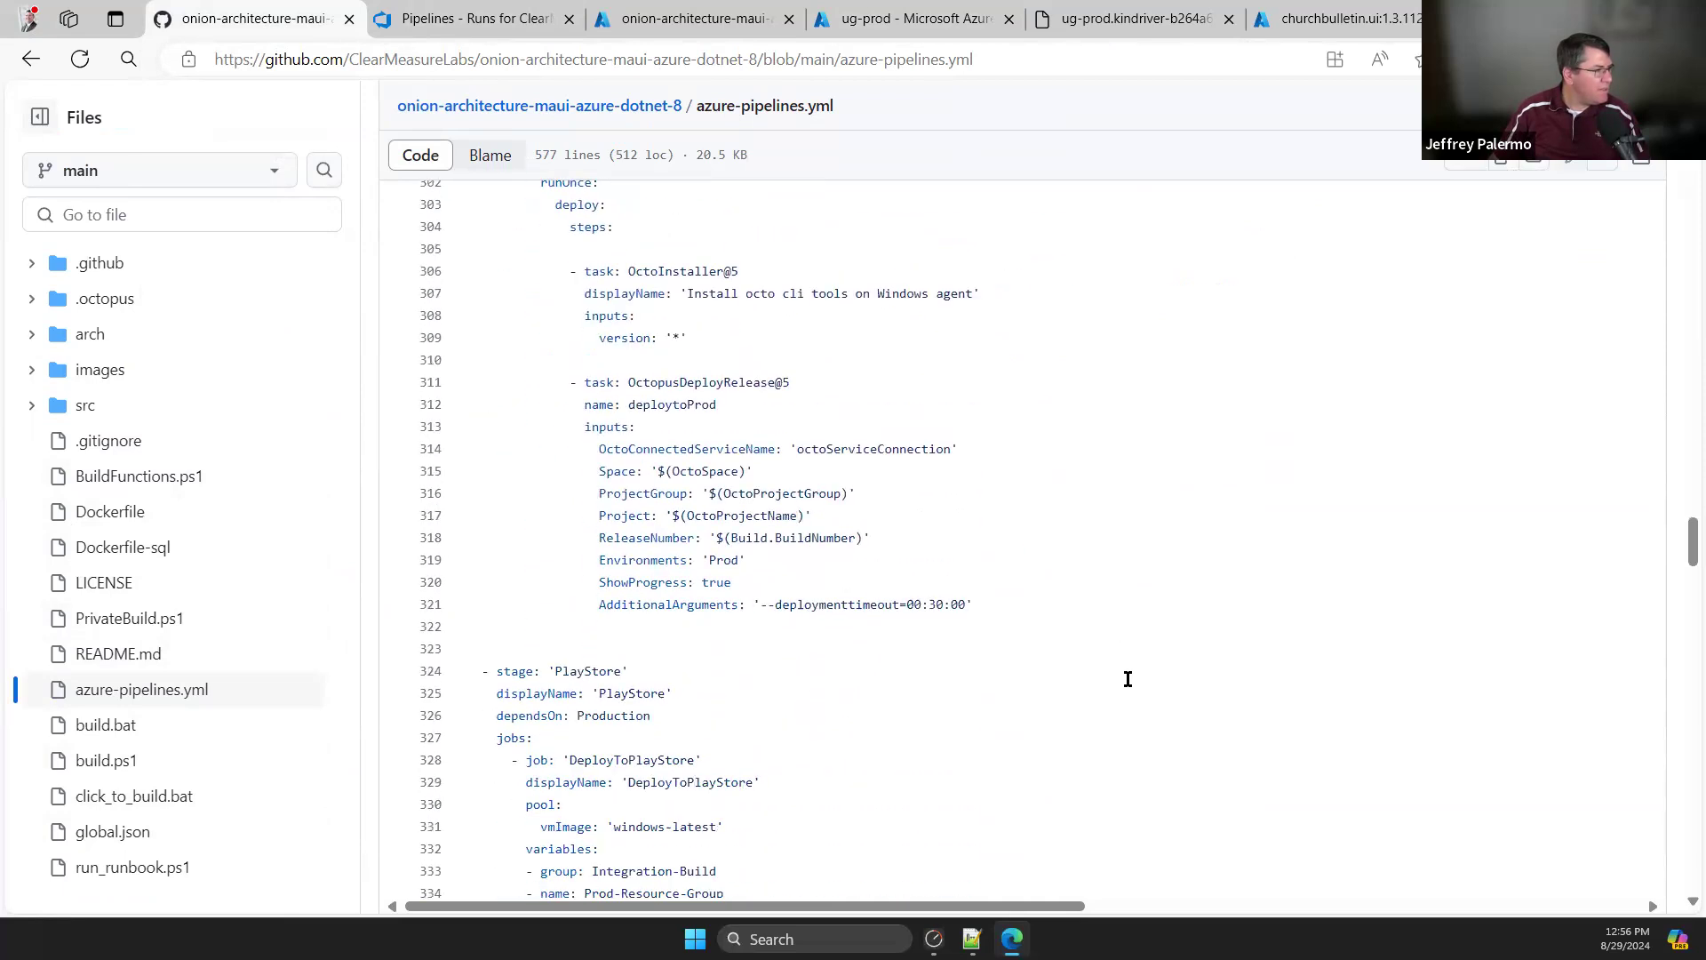
pyautogui.scroll(-5, 1005, 657)
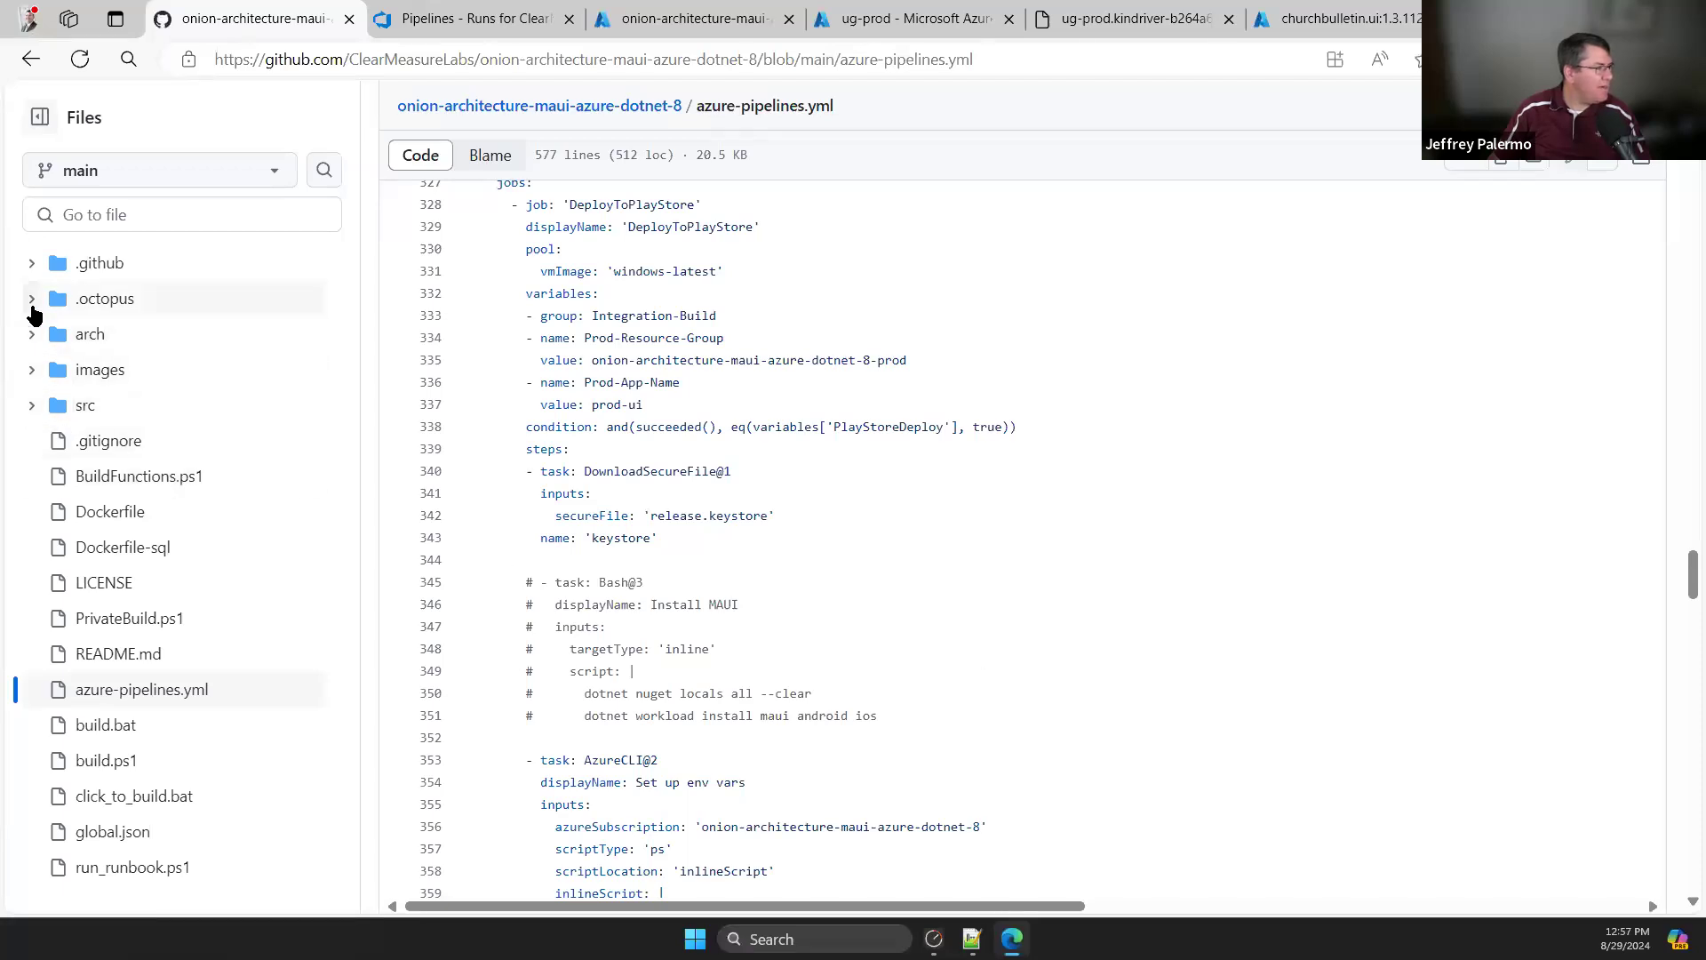
pyautogui.click(33, 302)
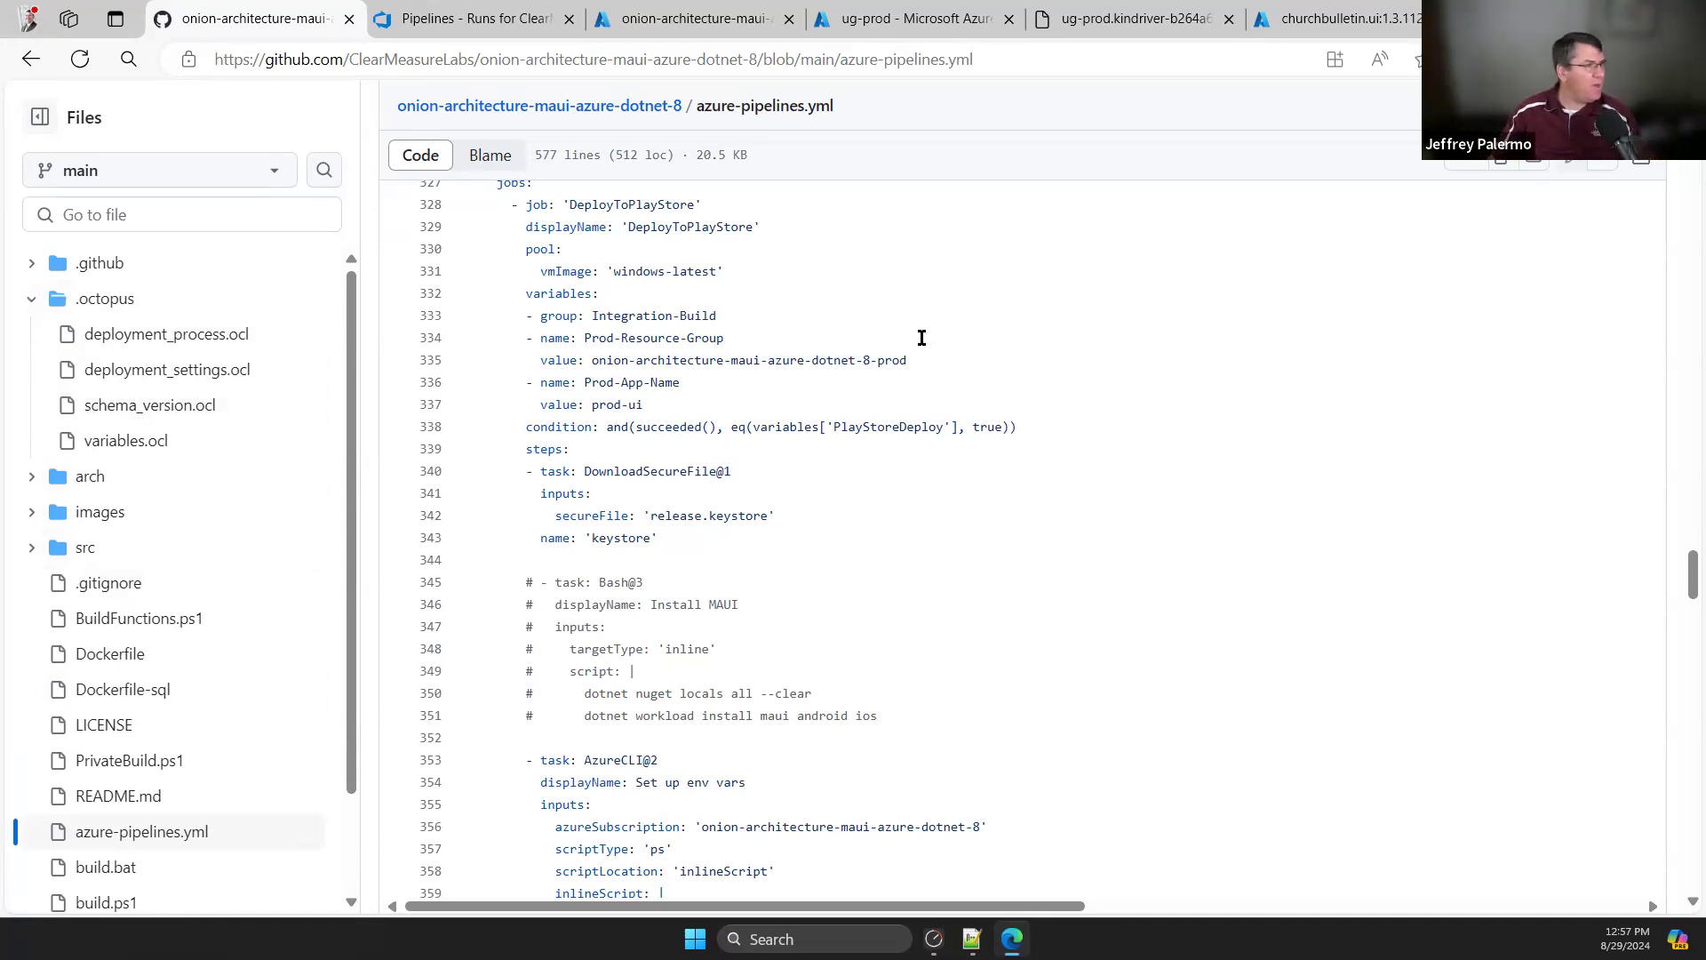
# - Switch to the Azure portal and check ug-prod's revisions and the multi-revision mode option, leaving it without confirming the switch
pyautogui.click(874, 19)
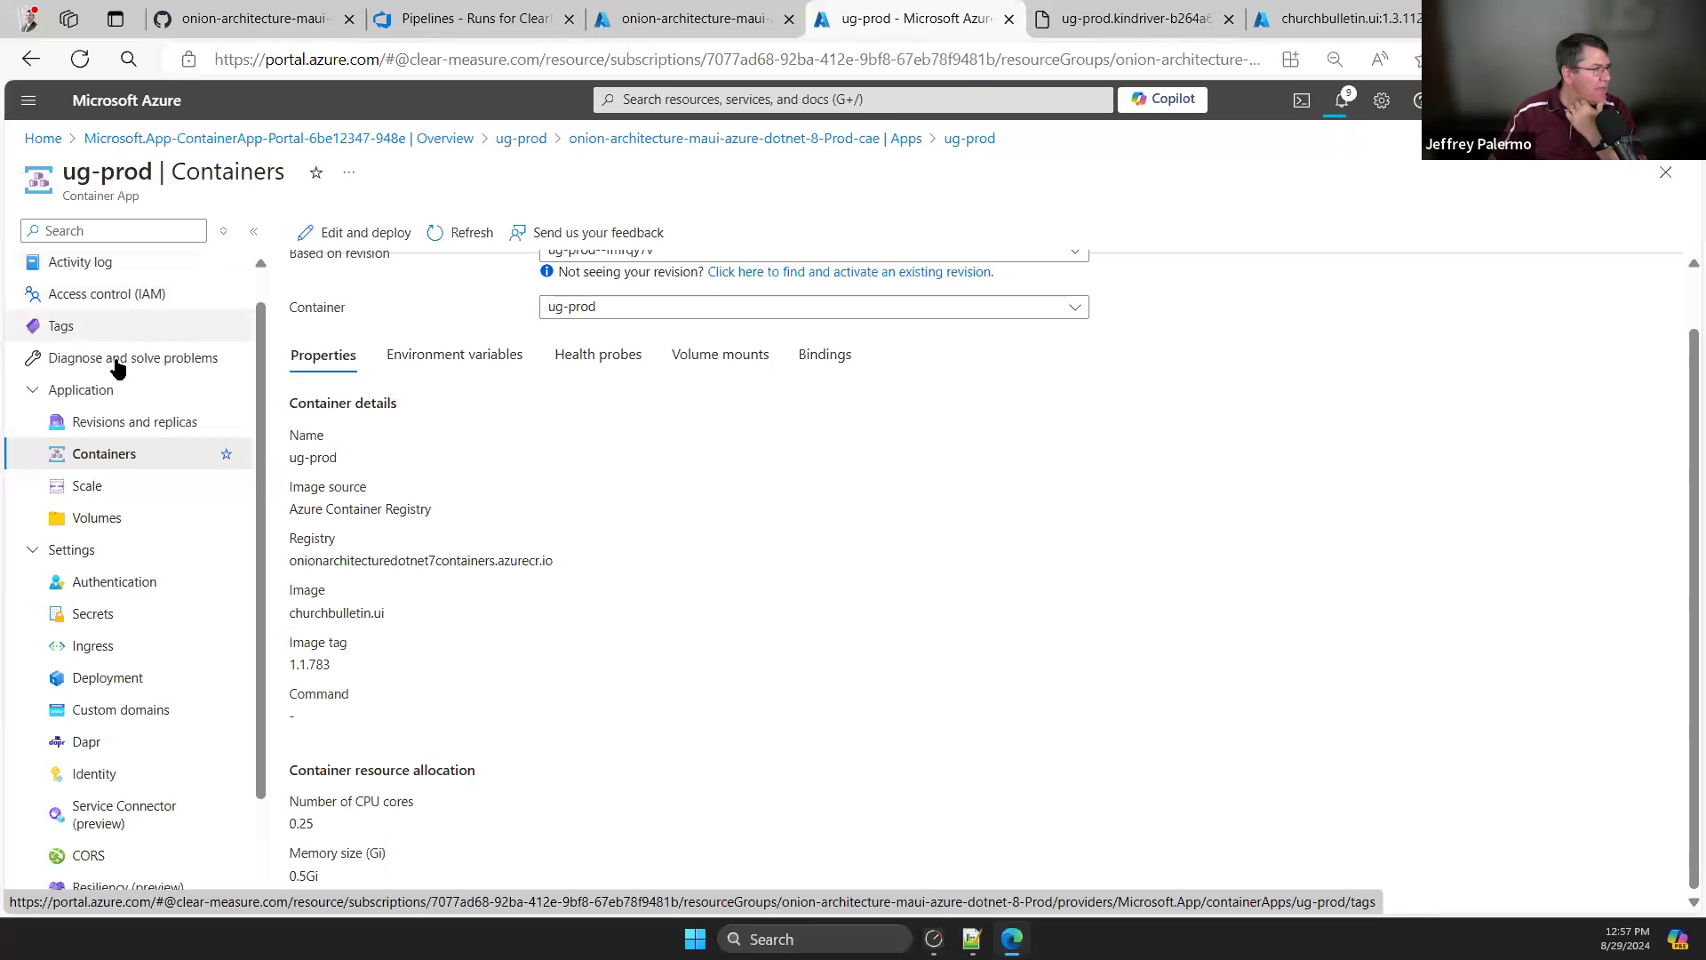
pyautogui.click(119, 425)
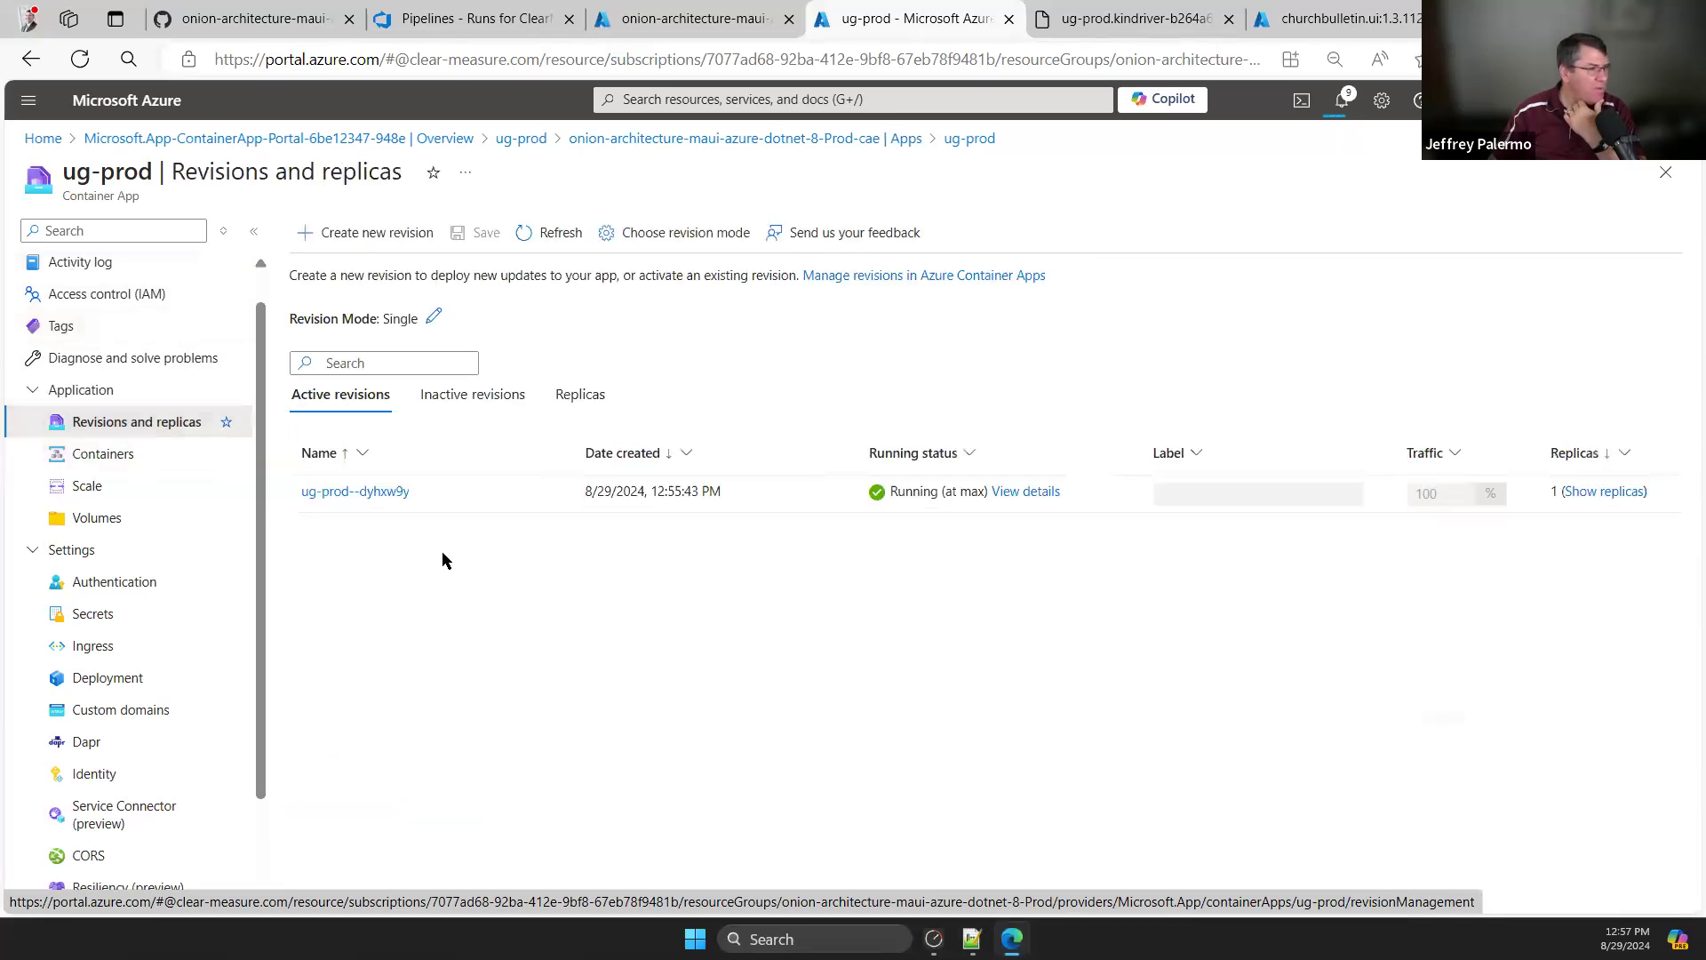
pyautogui.click(660, 235)
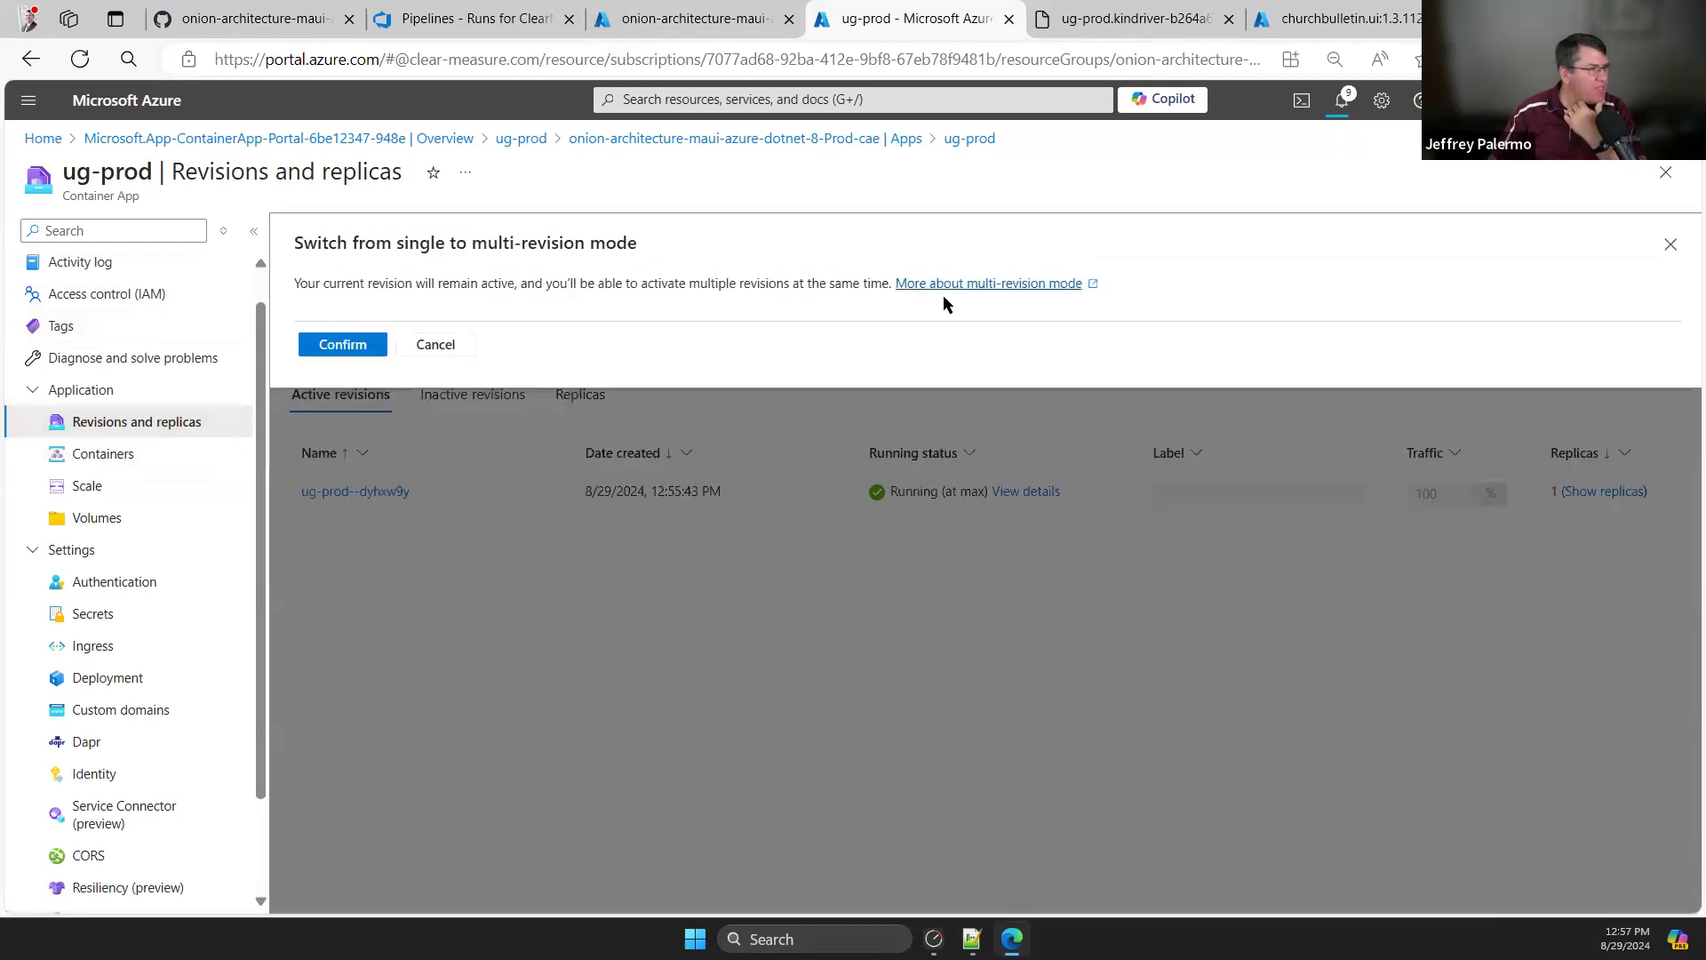
pyautogui.click(435, 346)
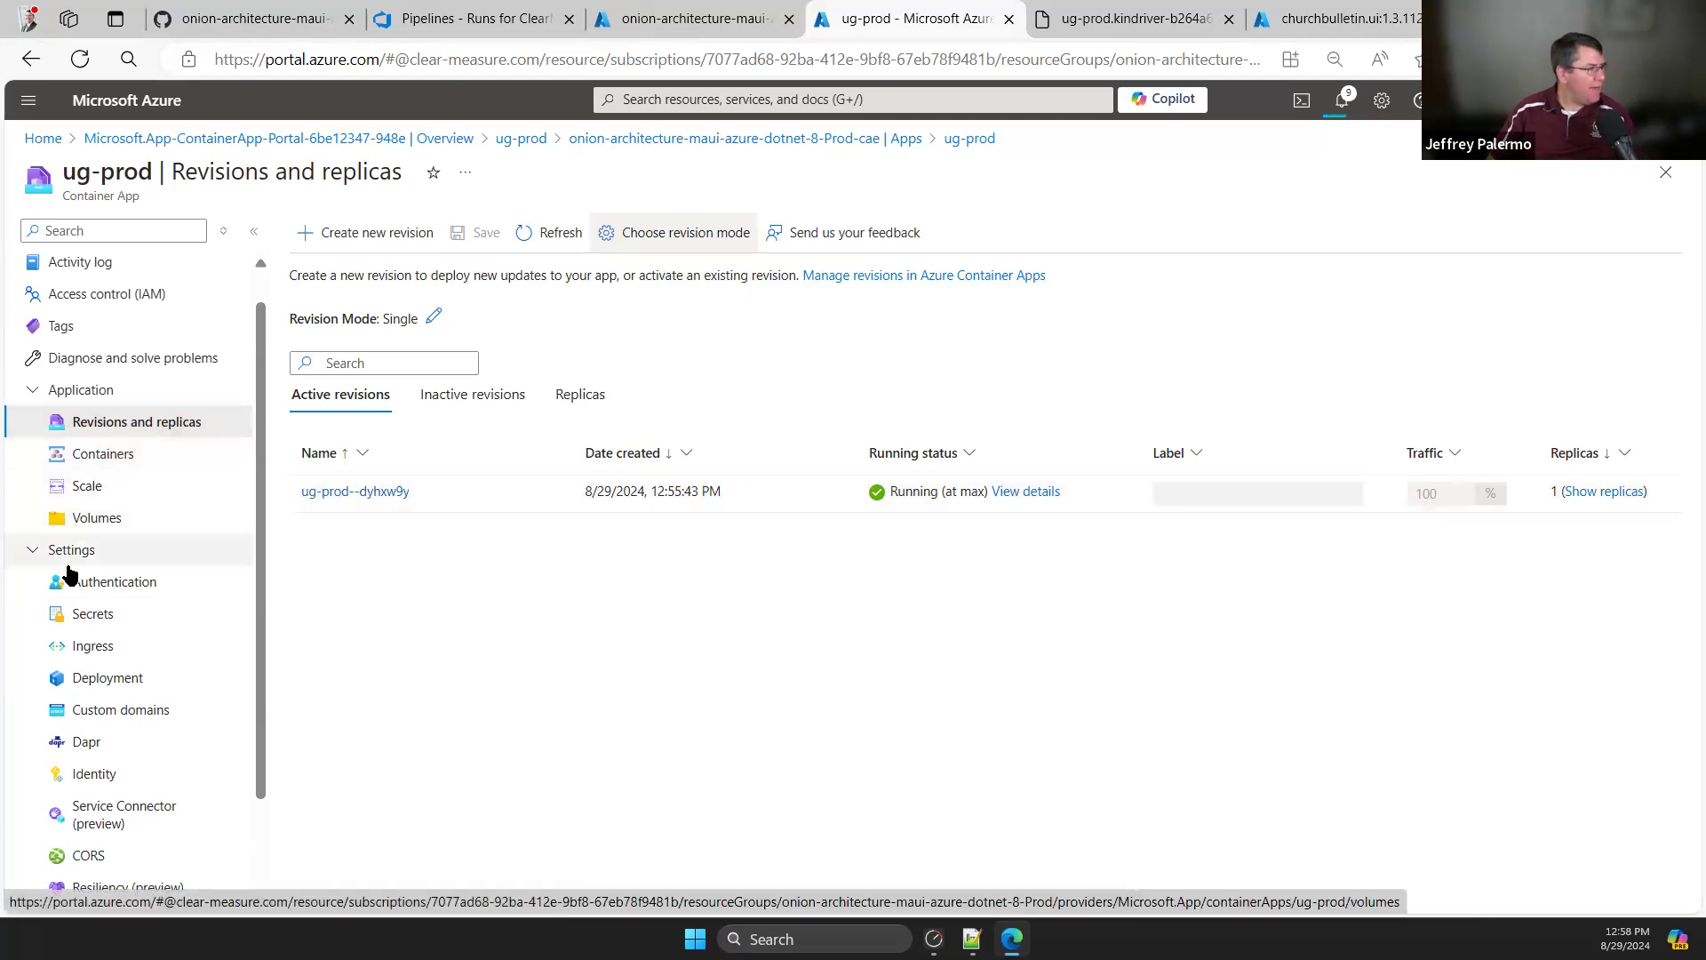
# - Review ug-prod's ingress settings, including traffic source, ingress type, client certificate mode, target port, endpoints and IP restrictions
pyautogui.click(73, 651)
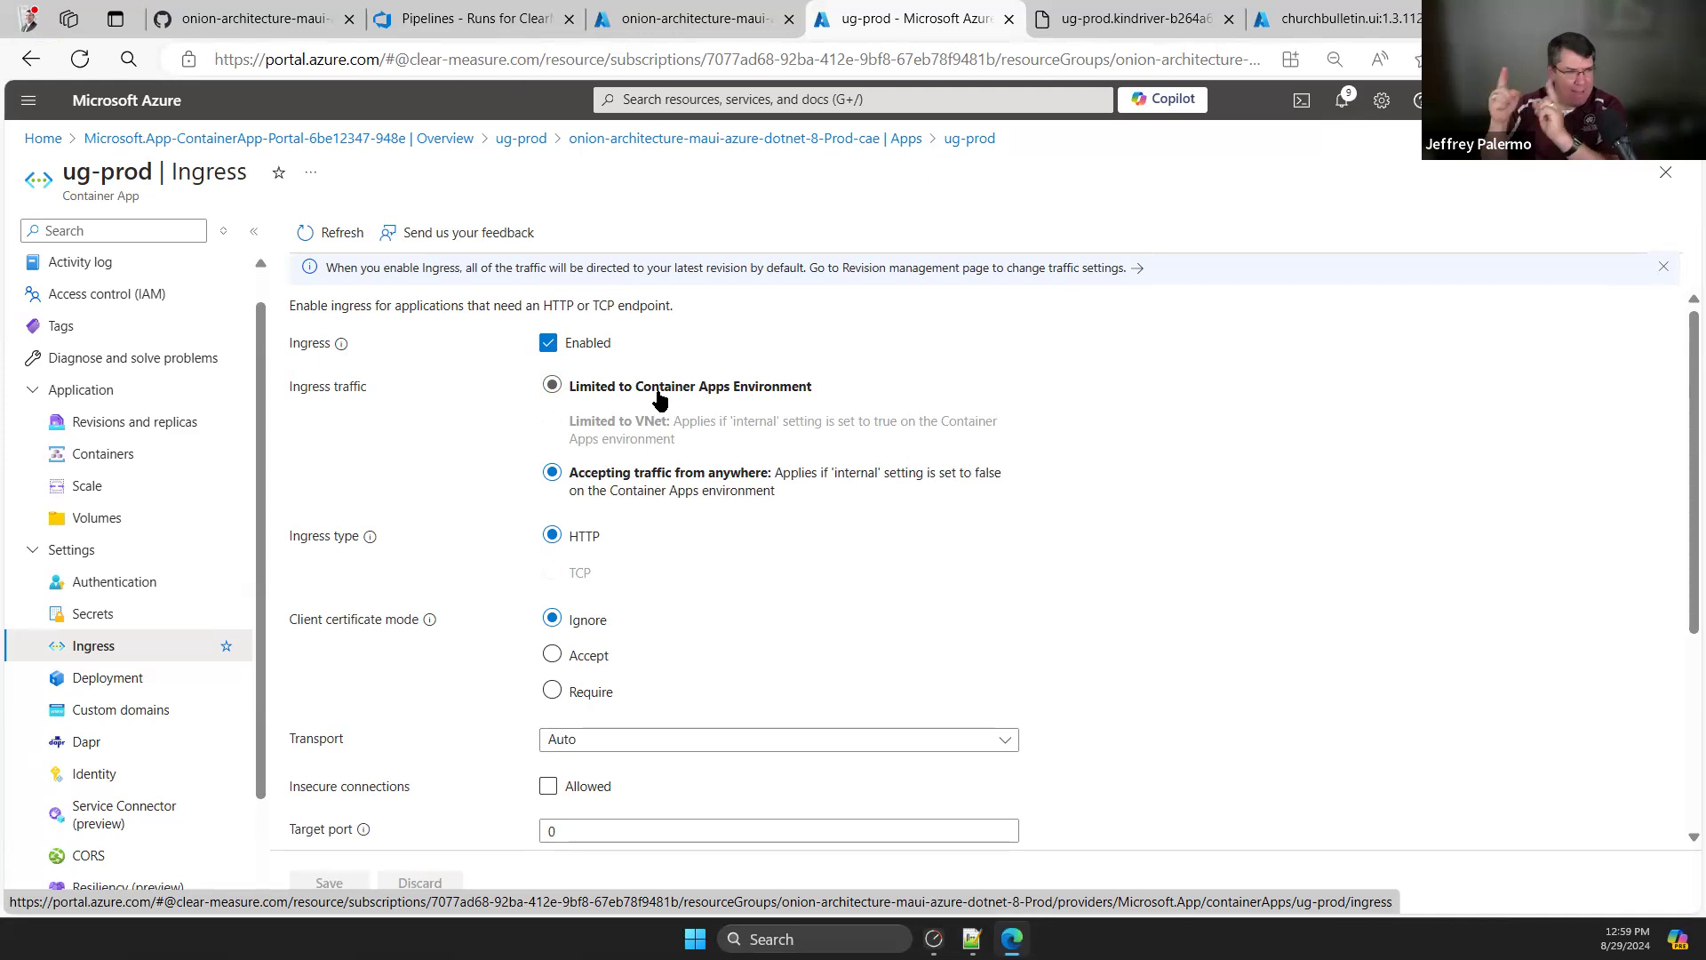
pyautogui.rightClick(494, 373)
pyautogui.press('Escape')
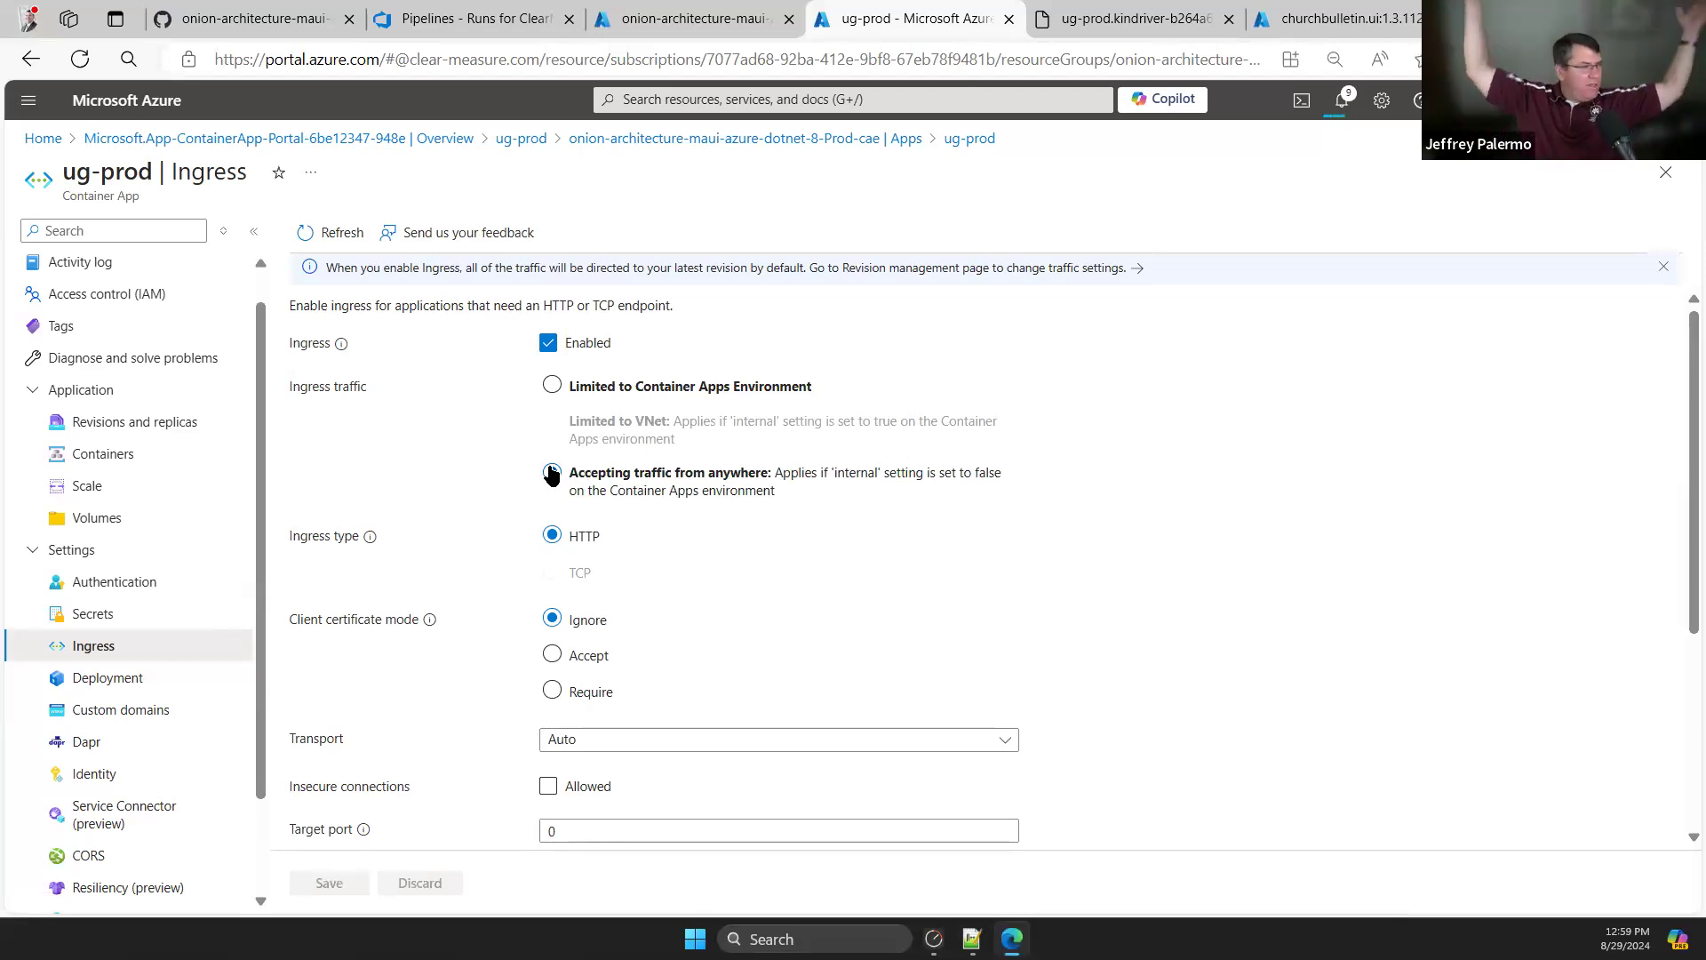
pyautogui.scroll(-4, 1358, 631)
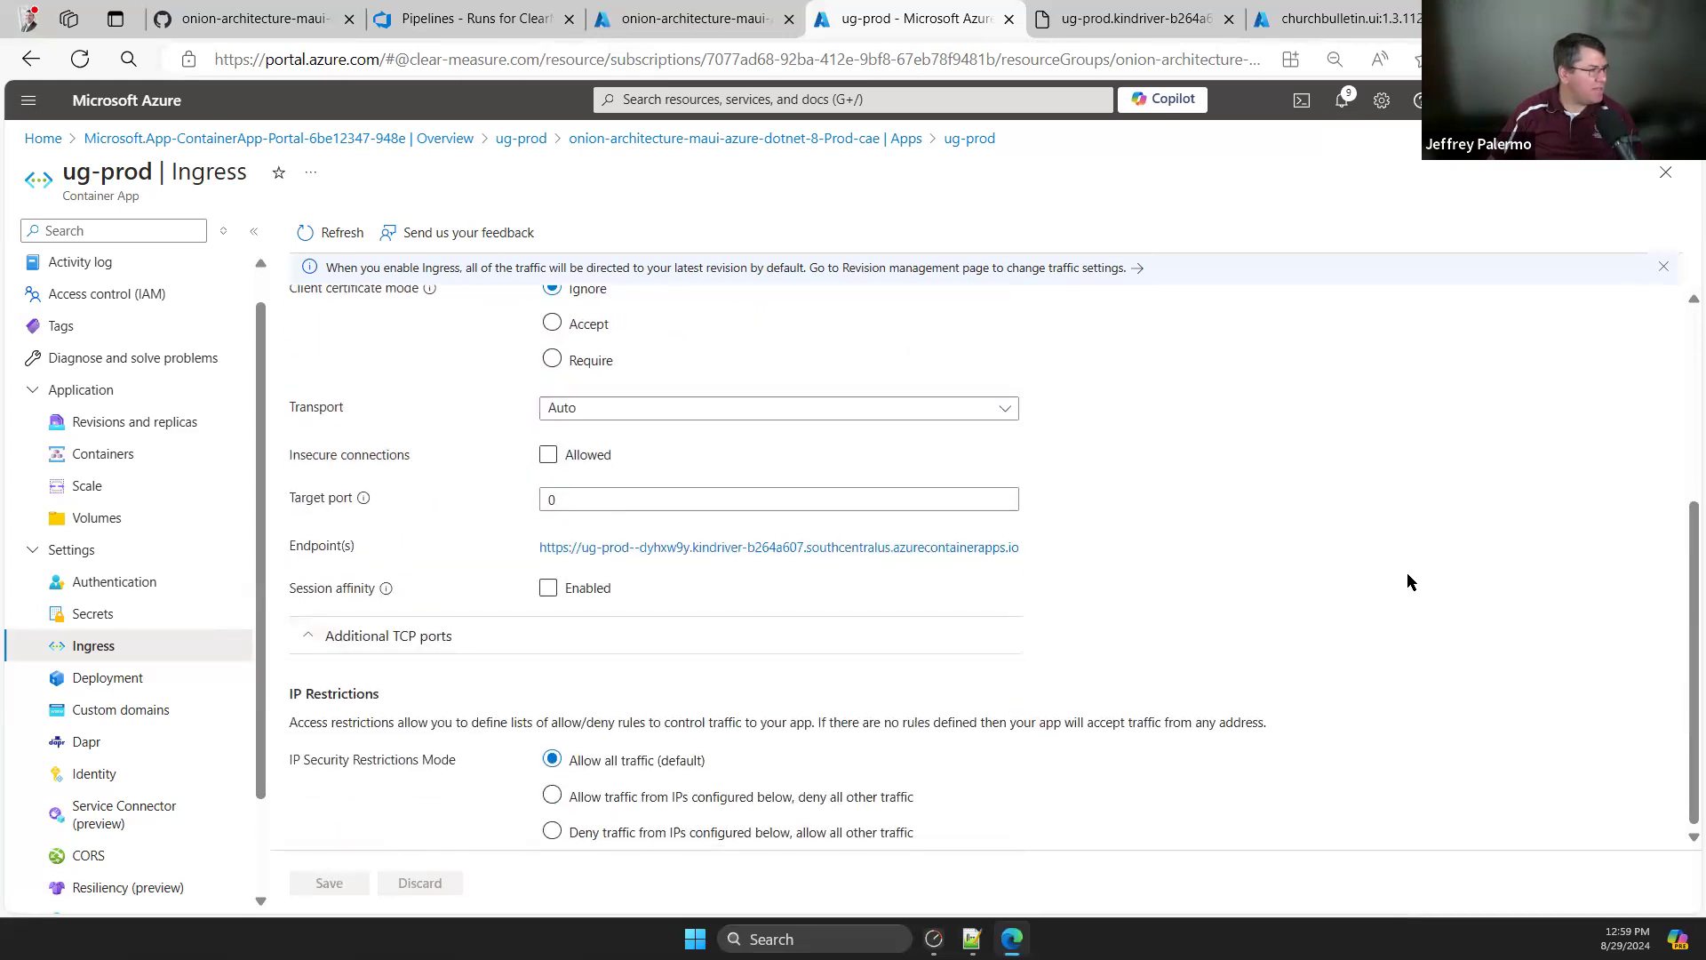
pyautogui.scroll(4, 1401, 583)
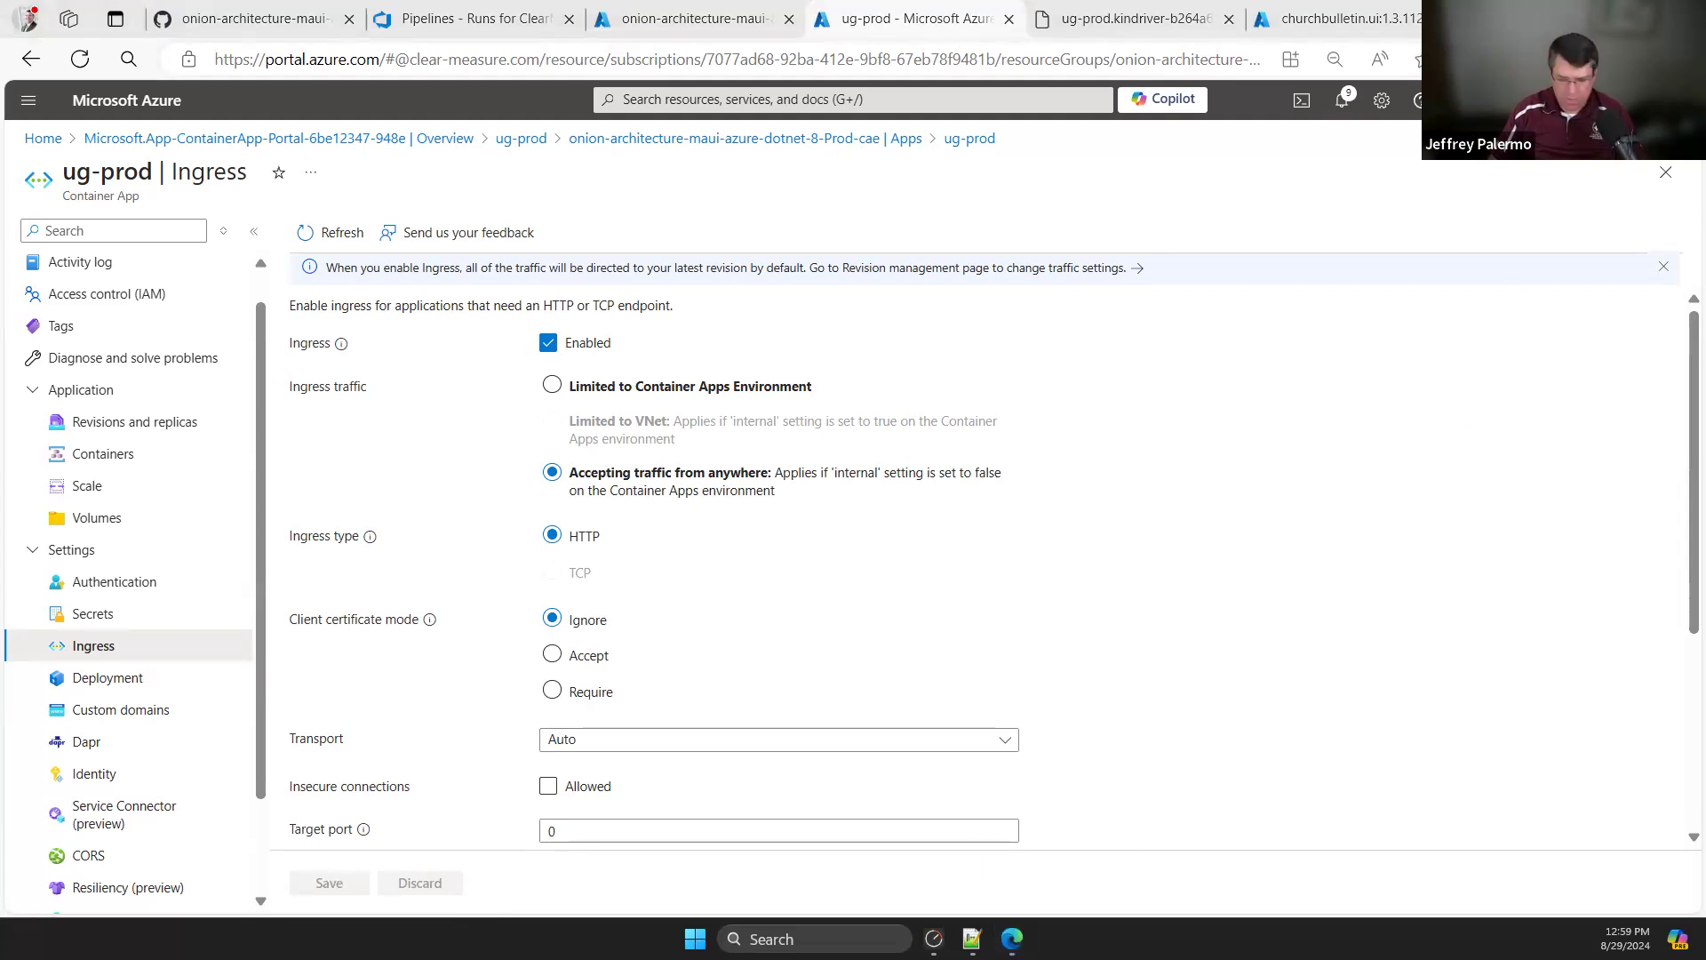
pyautogui.hotkey('alt', 'Tab')
pyautogui.press('Right')
pyautogui.press('Right')
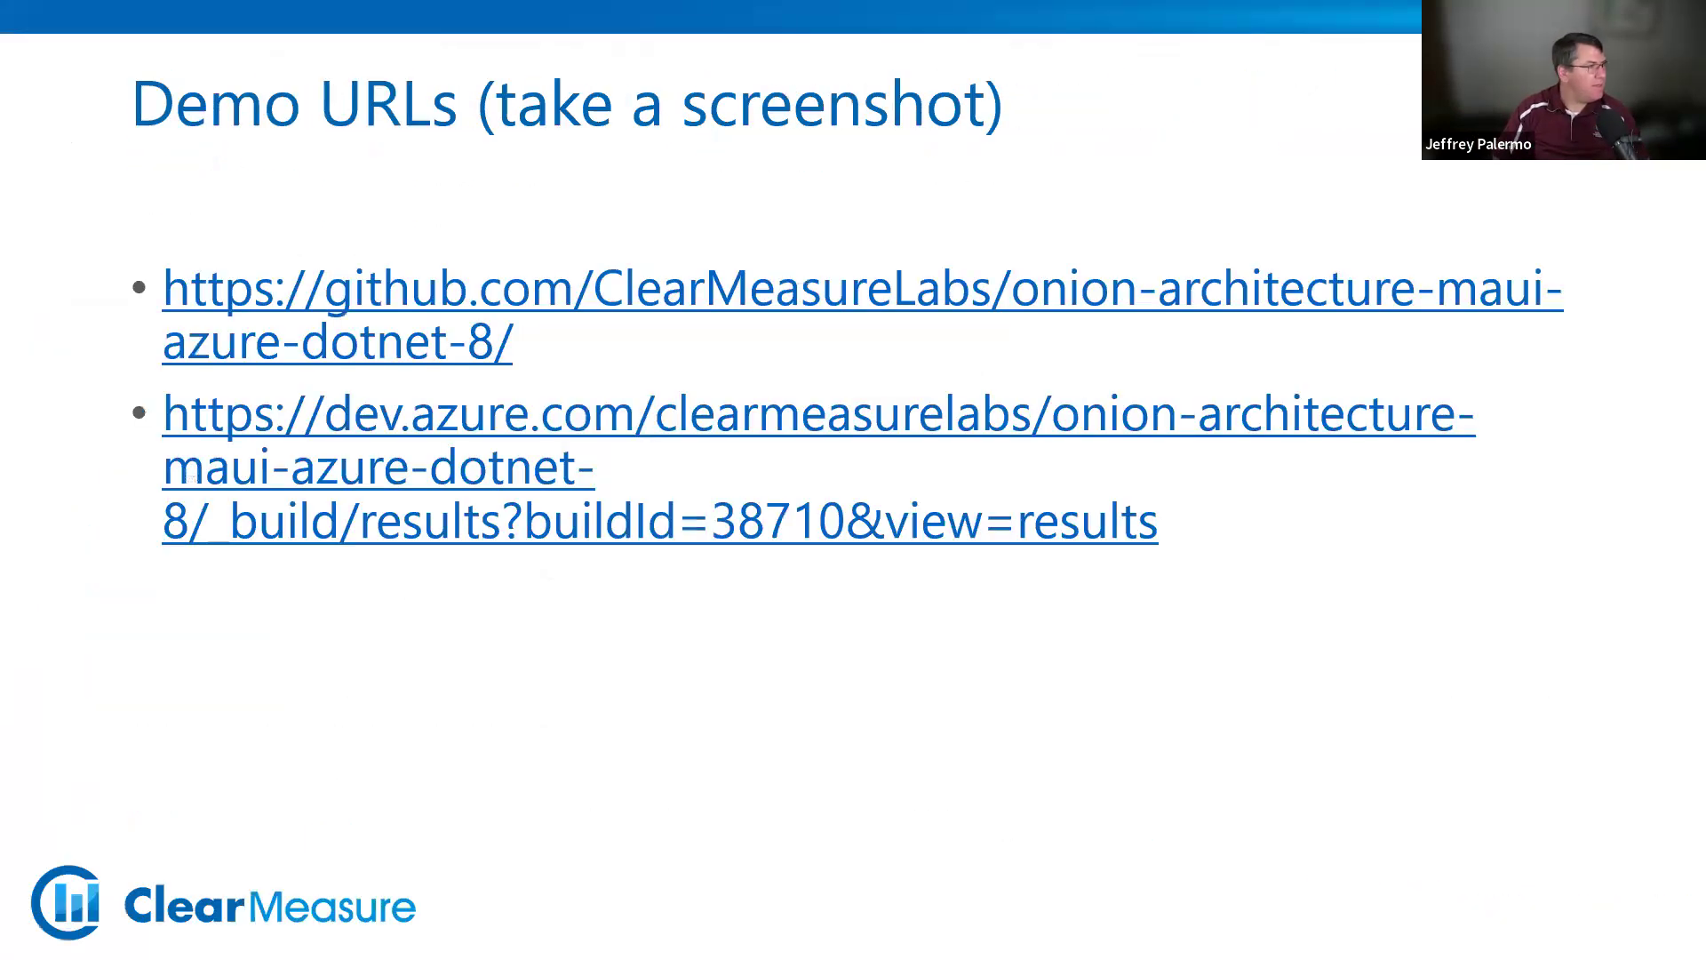
pyautogui.press('Right')
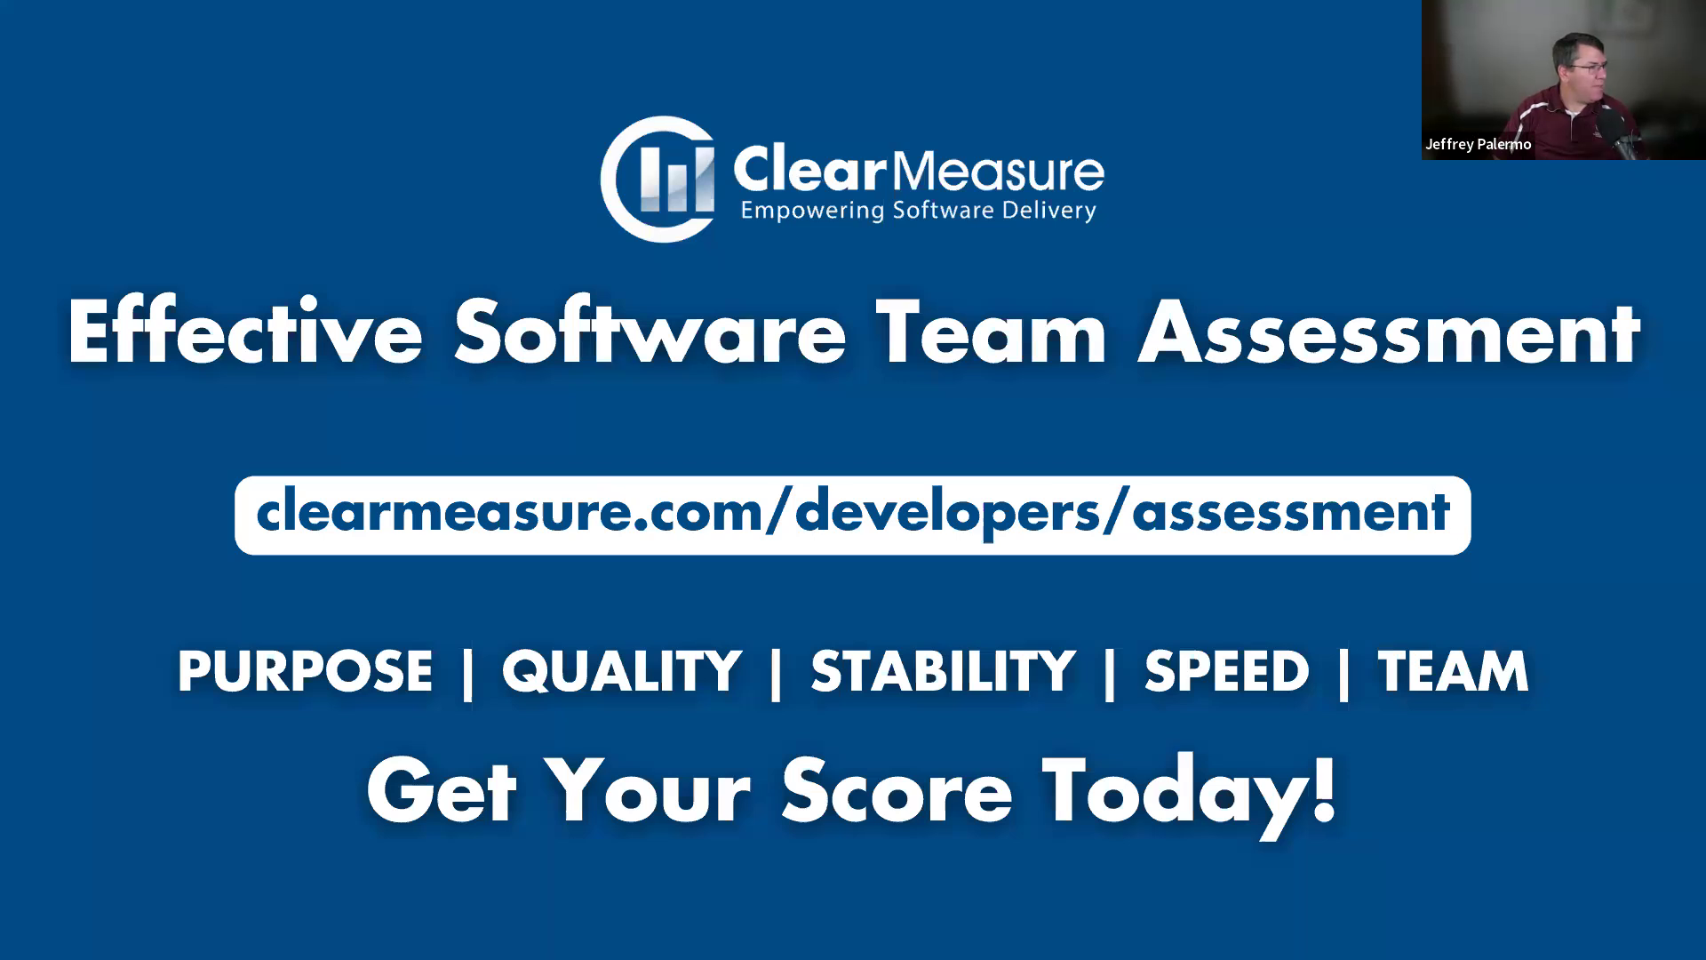
pyautogui.press('Left')
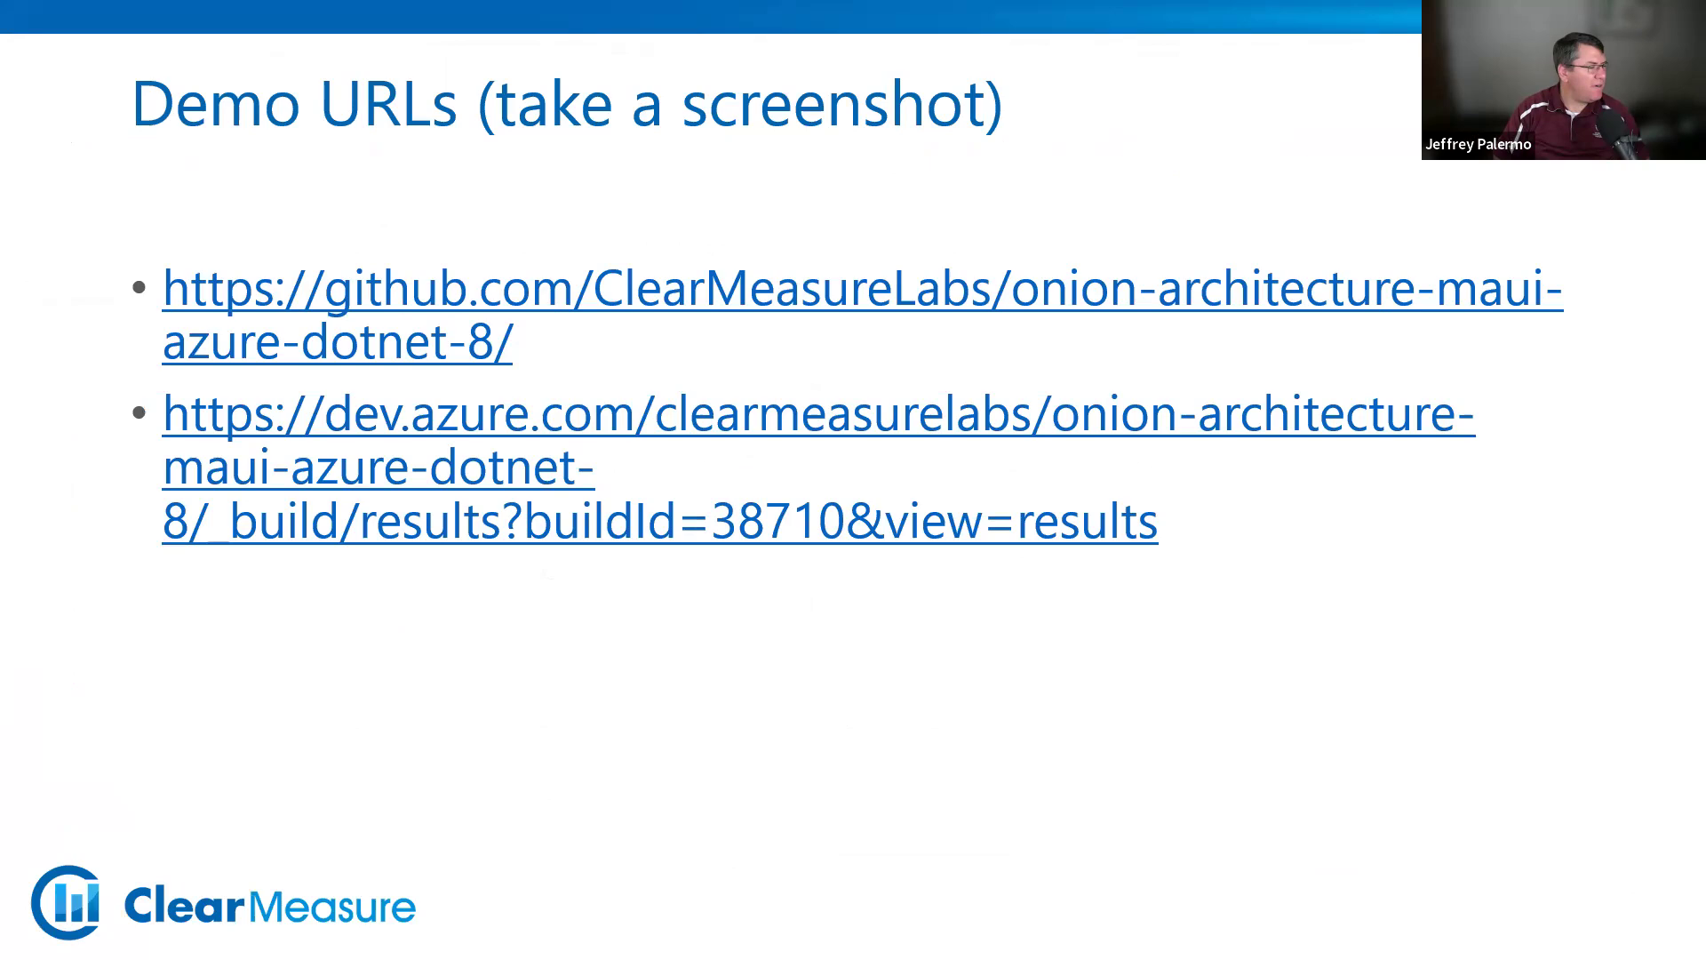
pyautogui.press('Right')
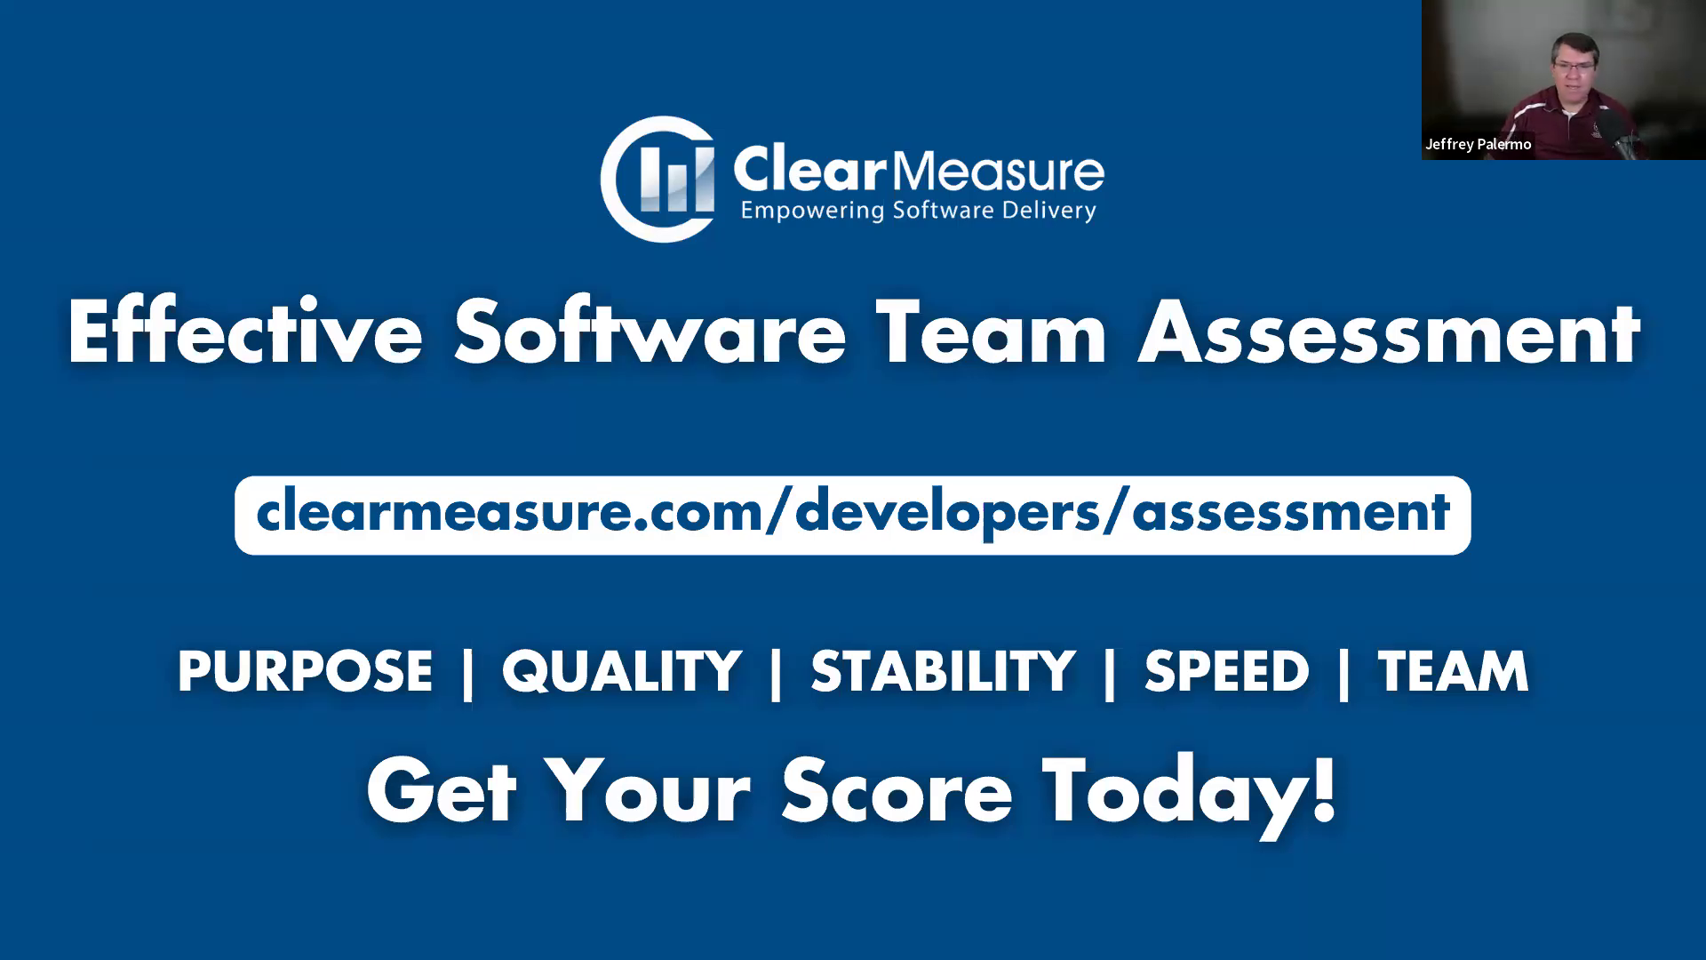